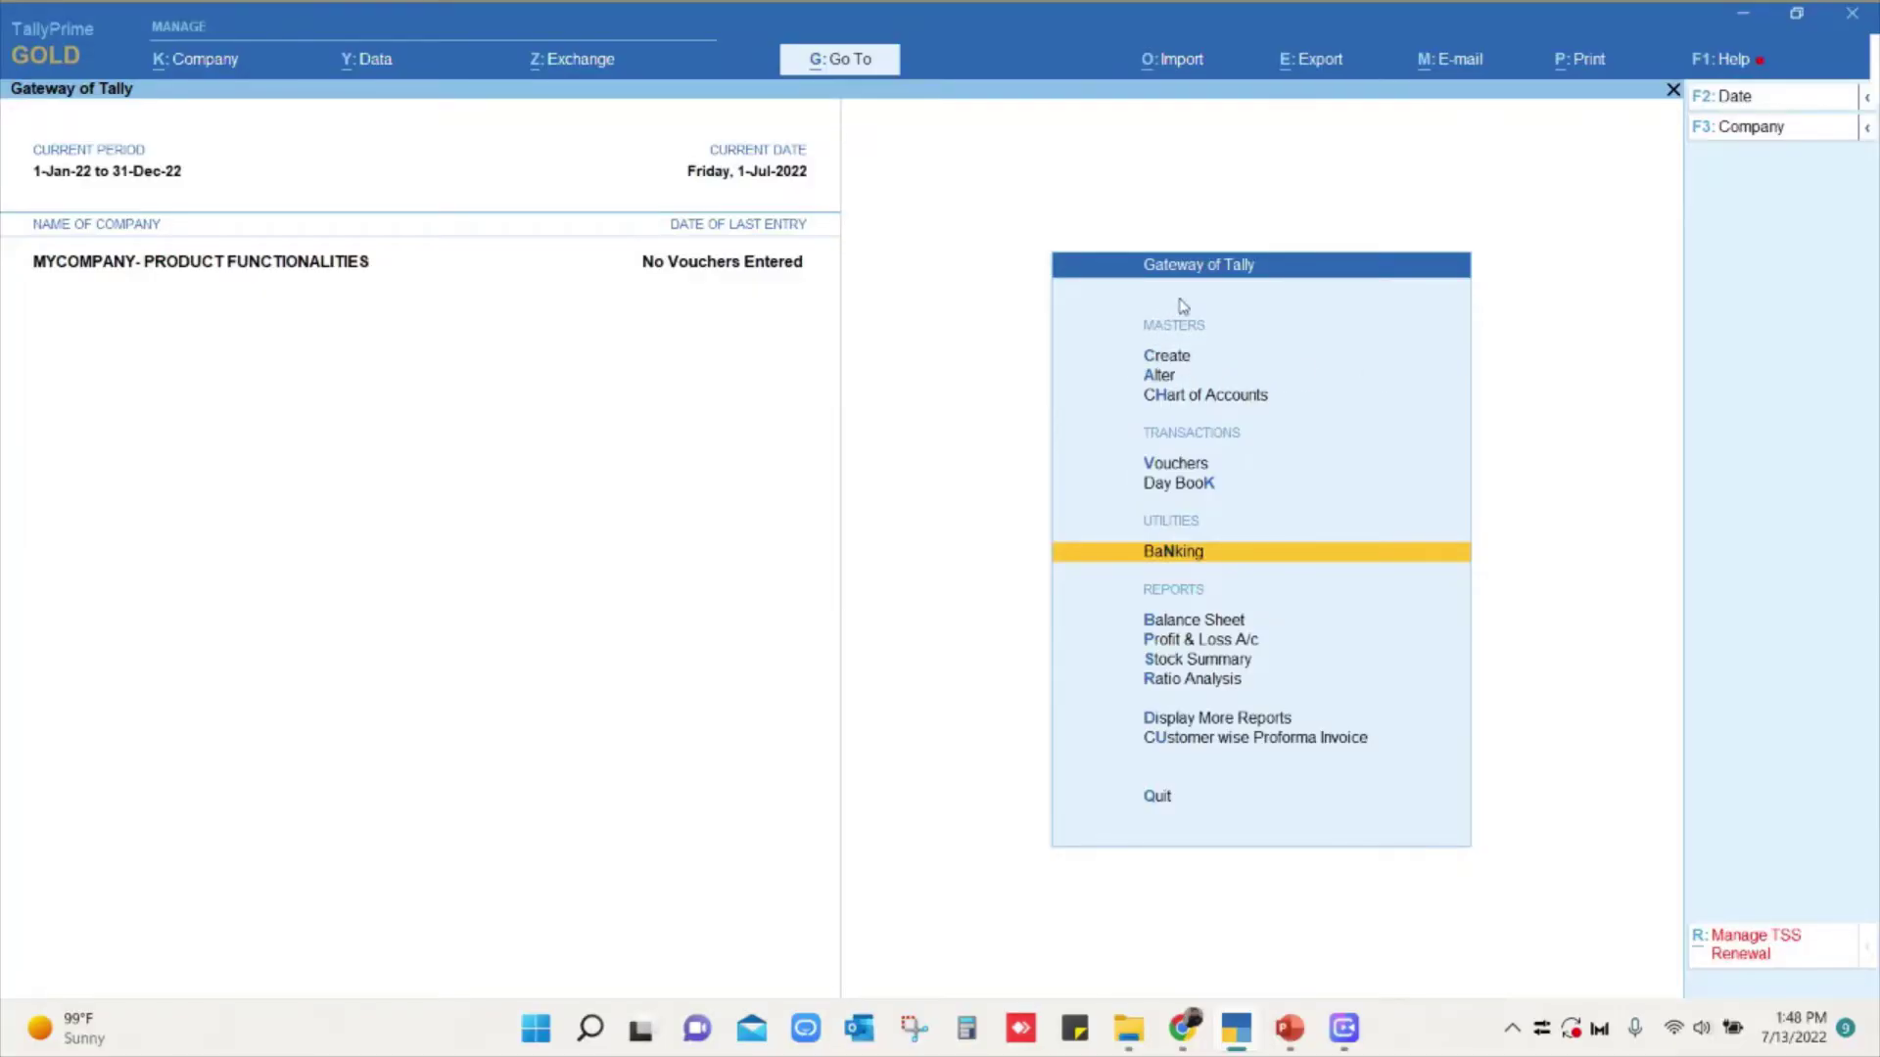
# Open the Sales voucher type for alteration.
pyautogui.click(1168, 383)
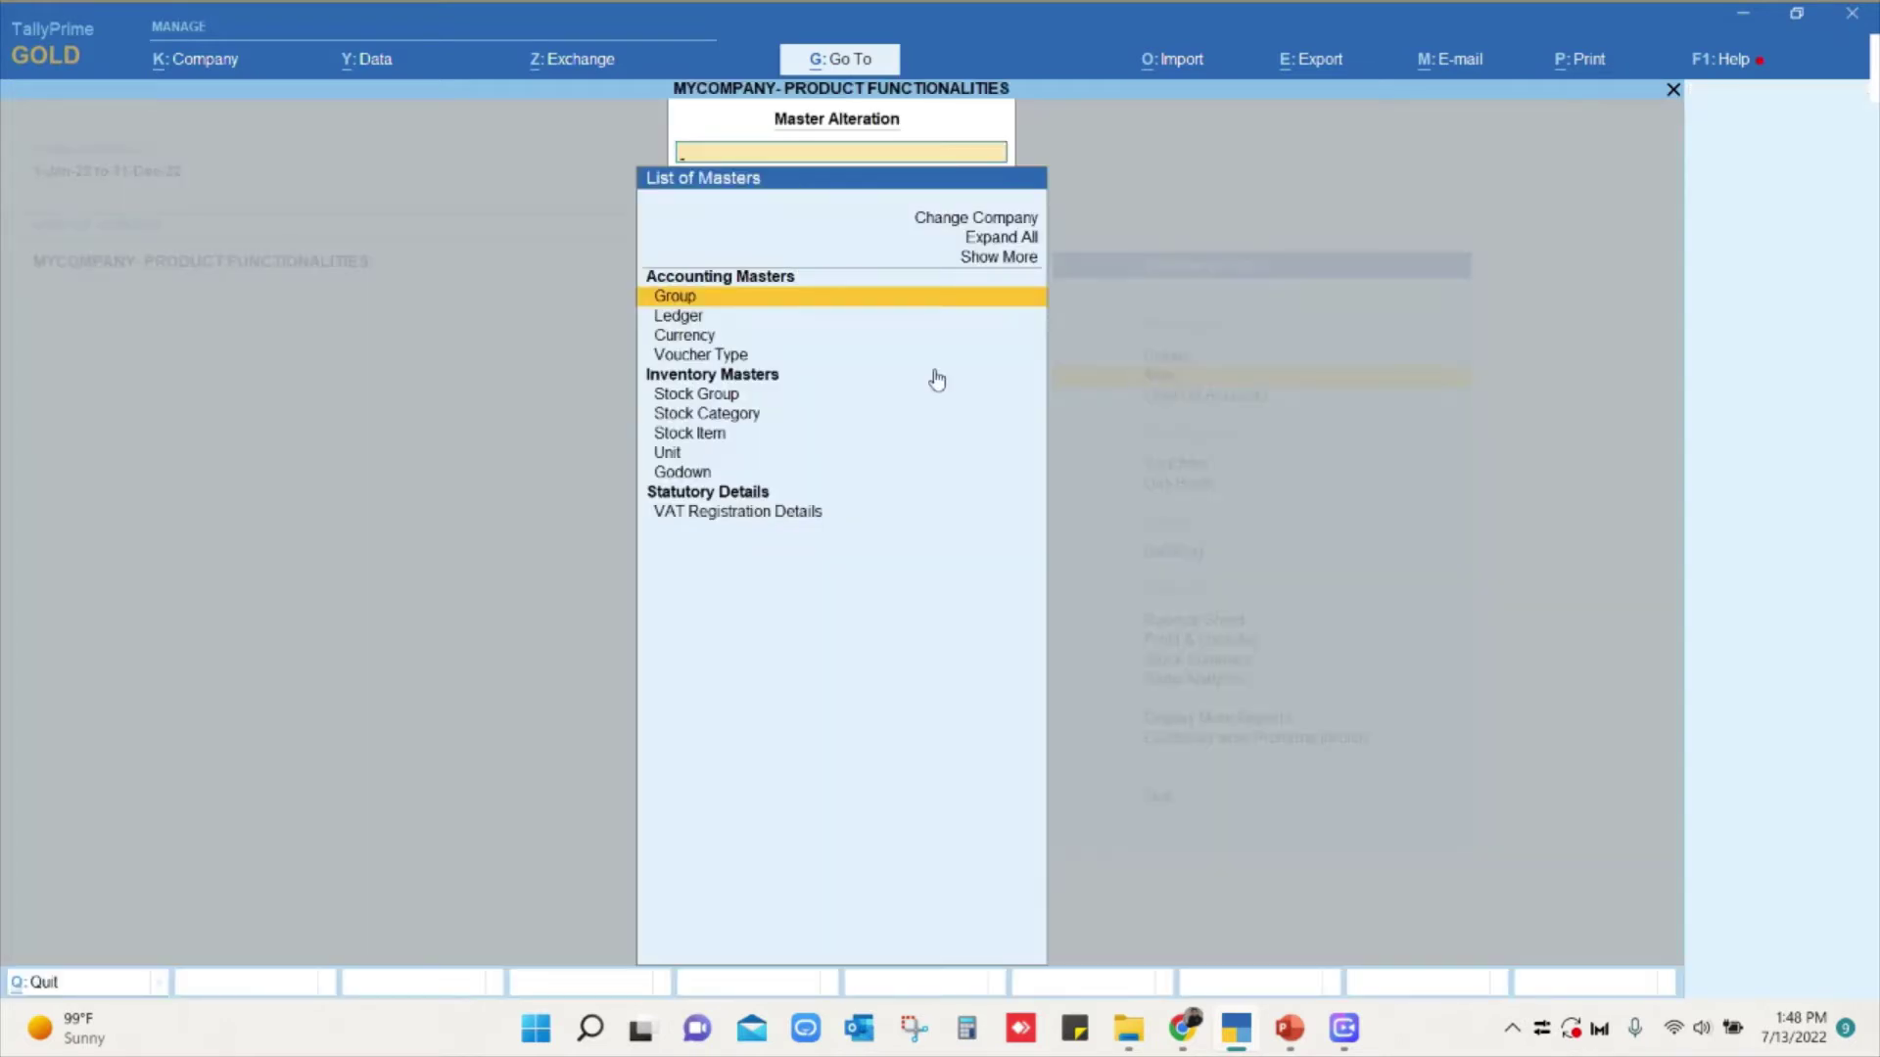
pyautogui.click(726, 360)
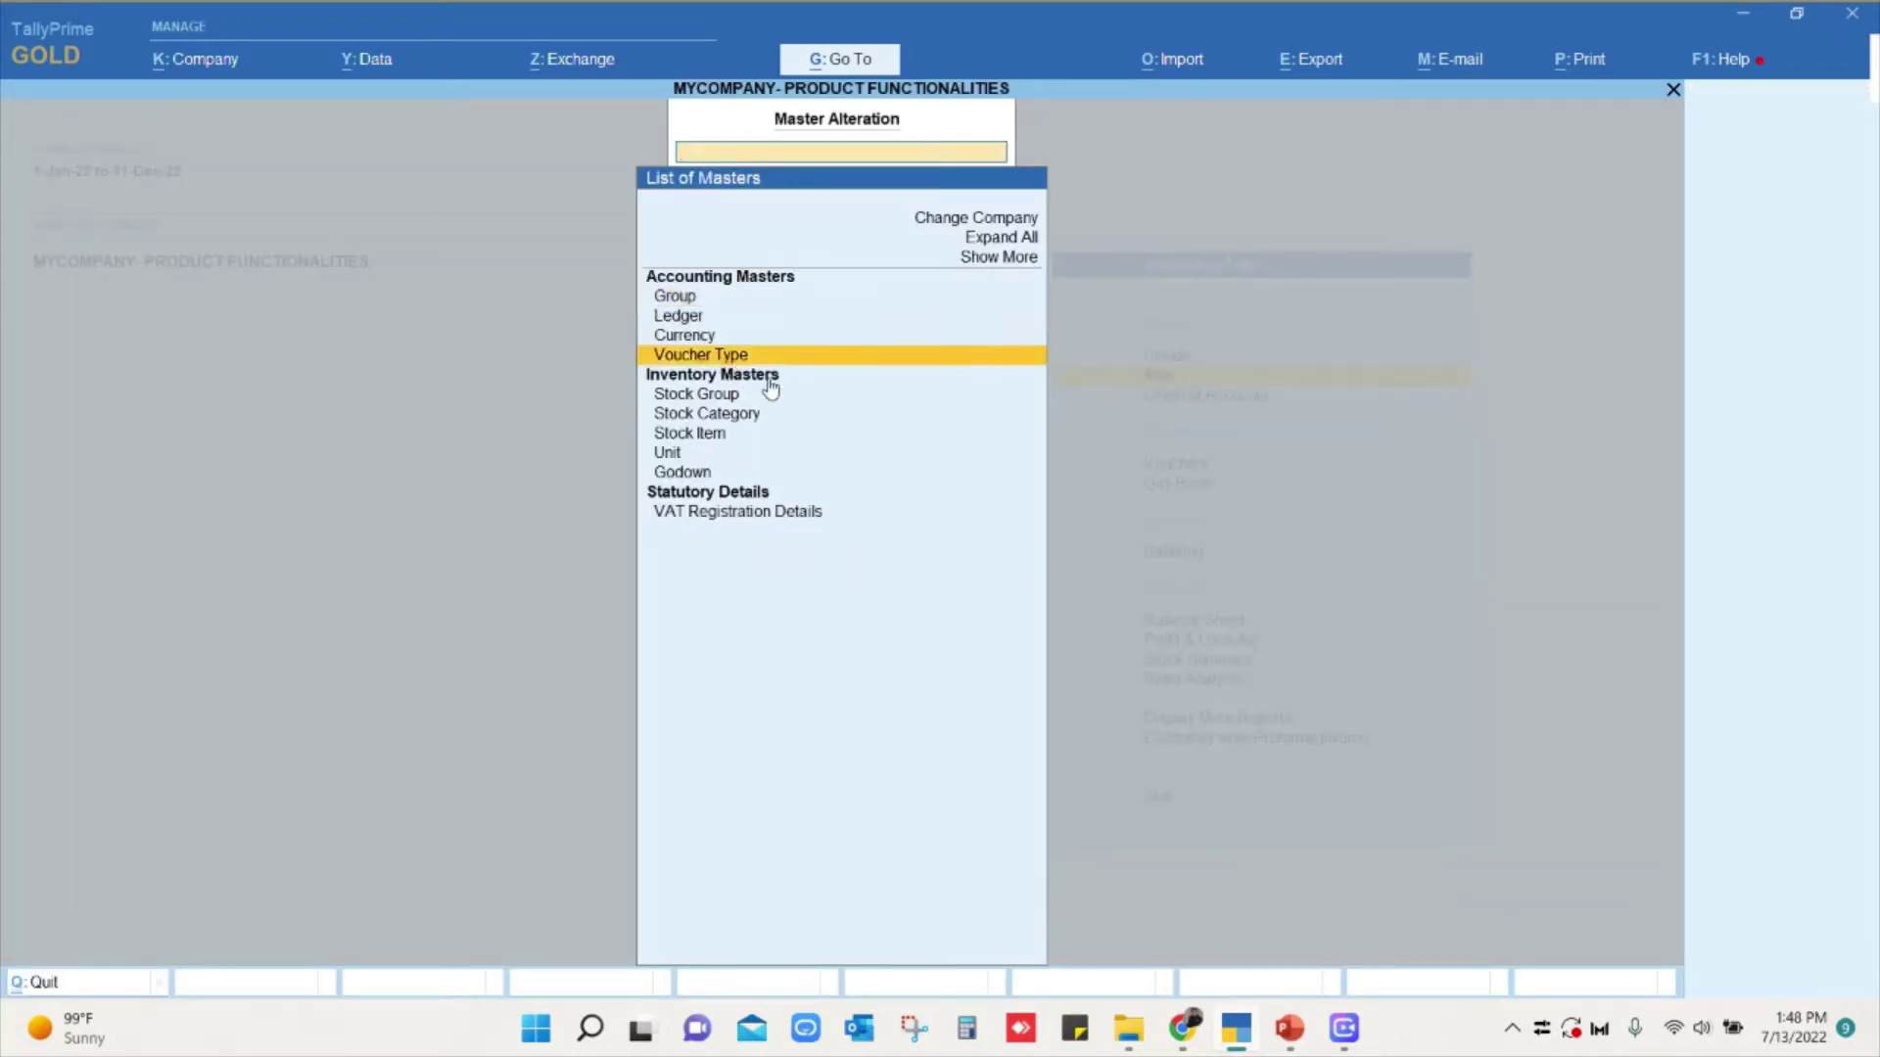
pyautogui.write('Sales')
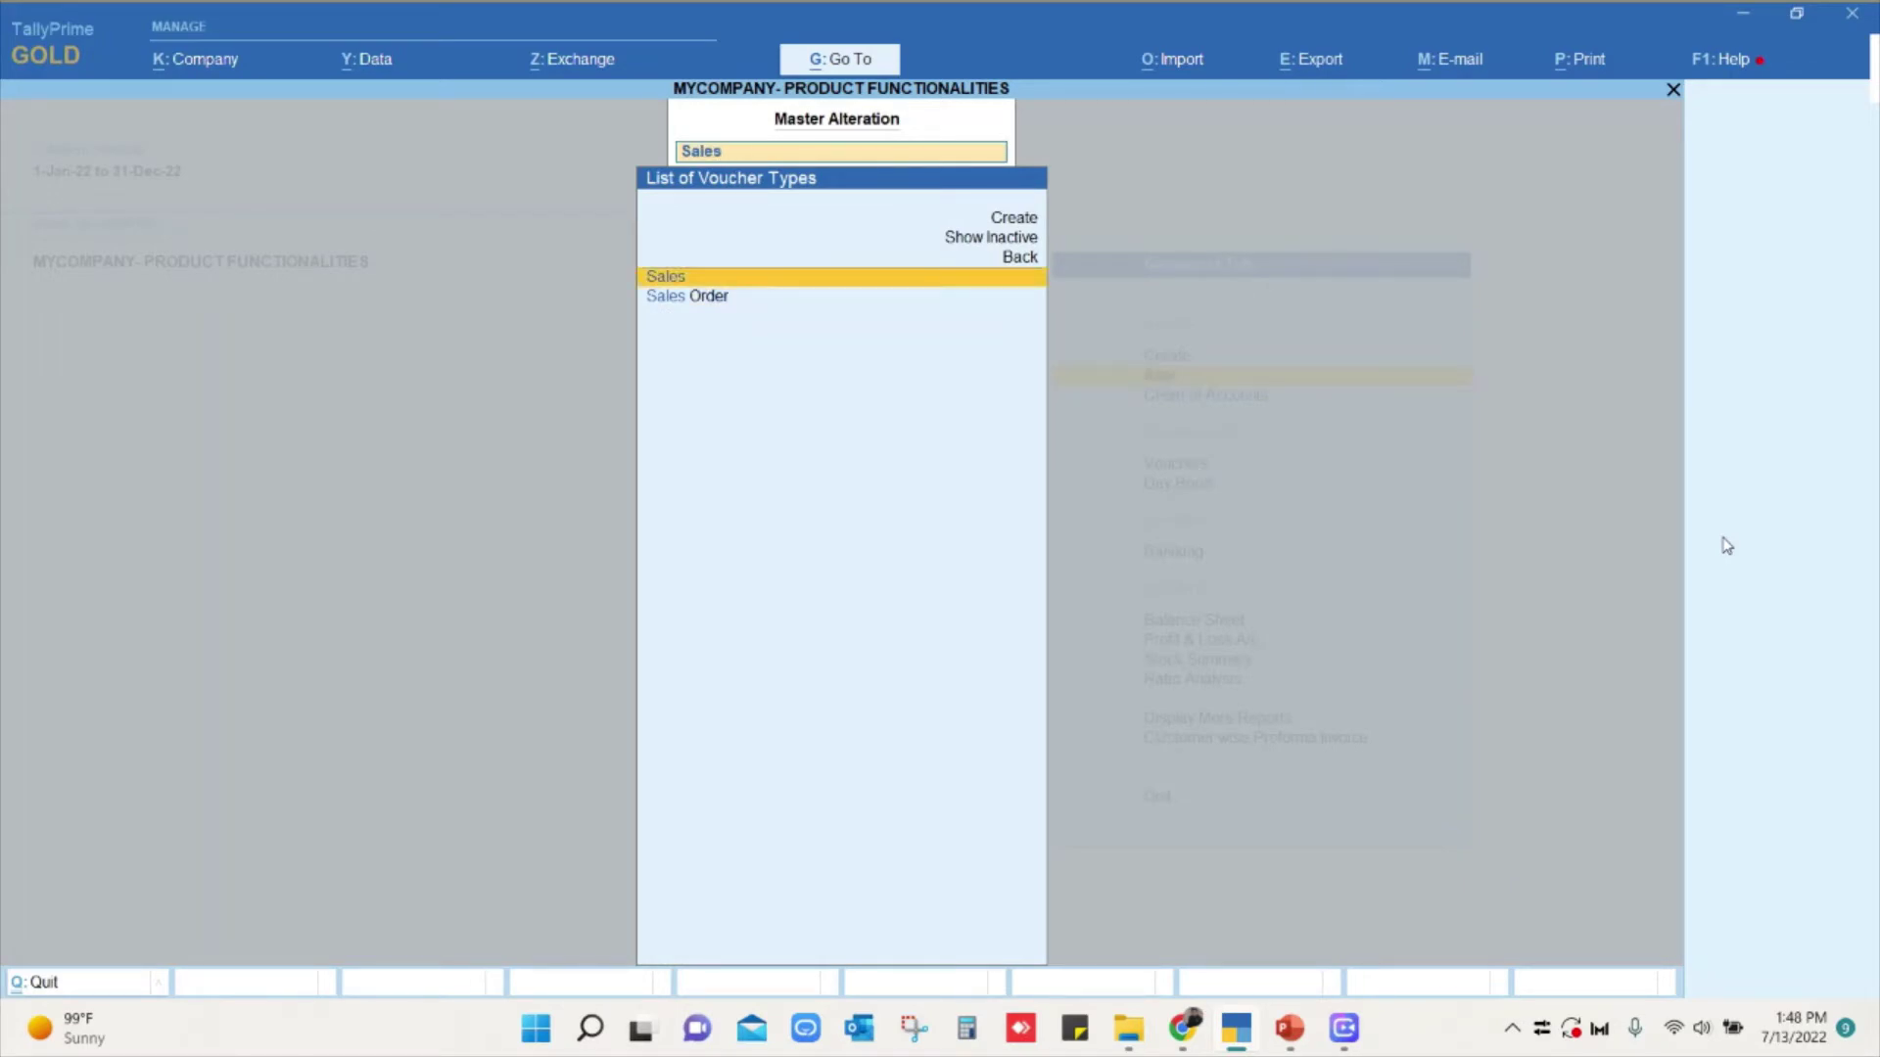
pyautogui.press('Return')
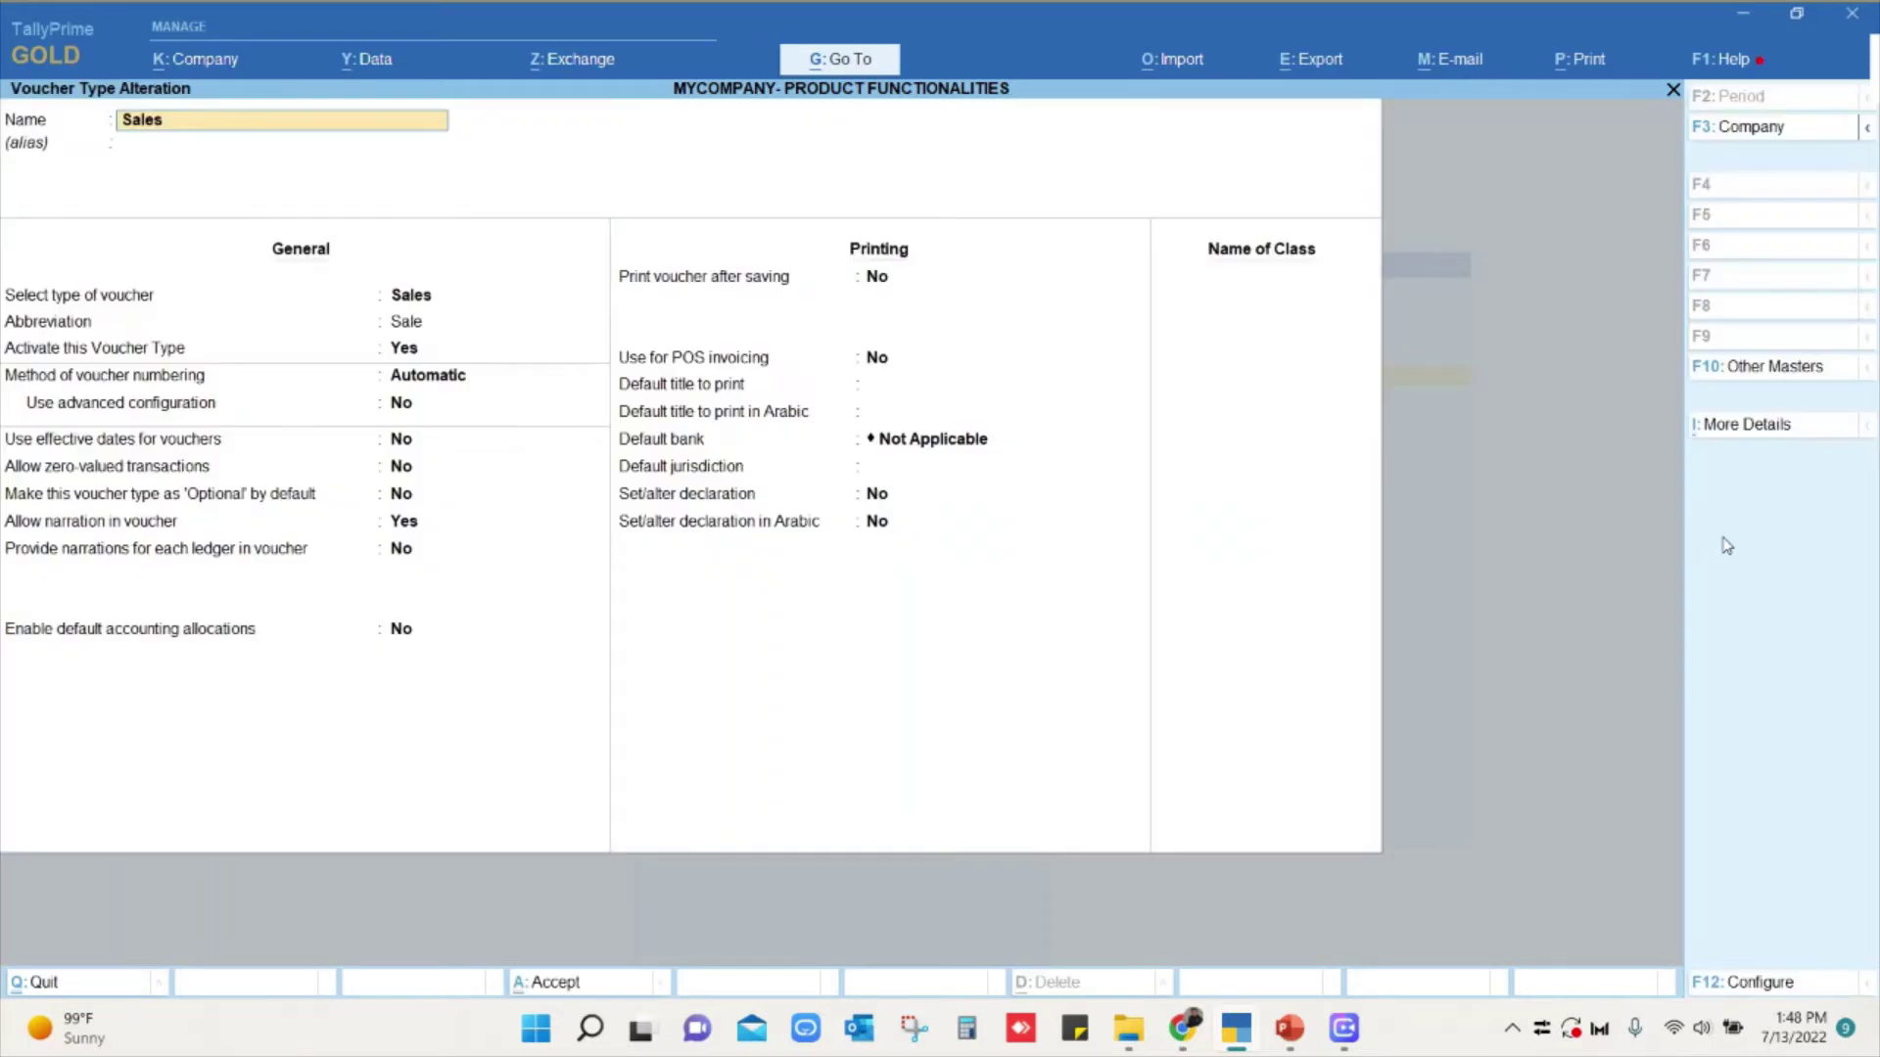
# Keep Automatic voucher numbering and set Use advanced configuration to Yes.
pyautogui.press('Return')
pyautogui.press('Return')
pyautogui.press('Return')
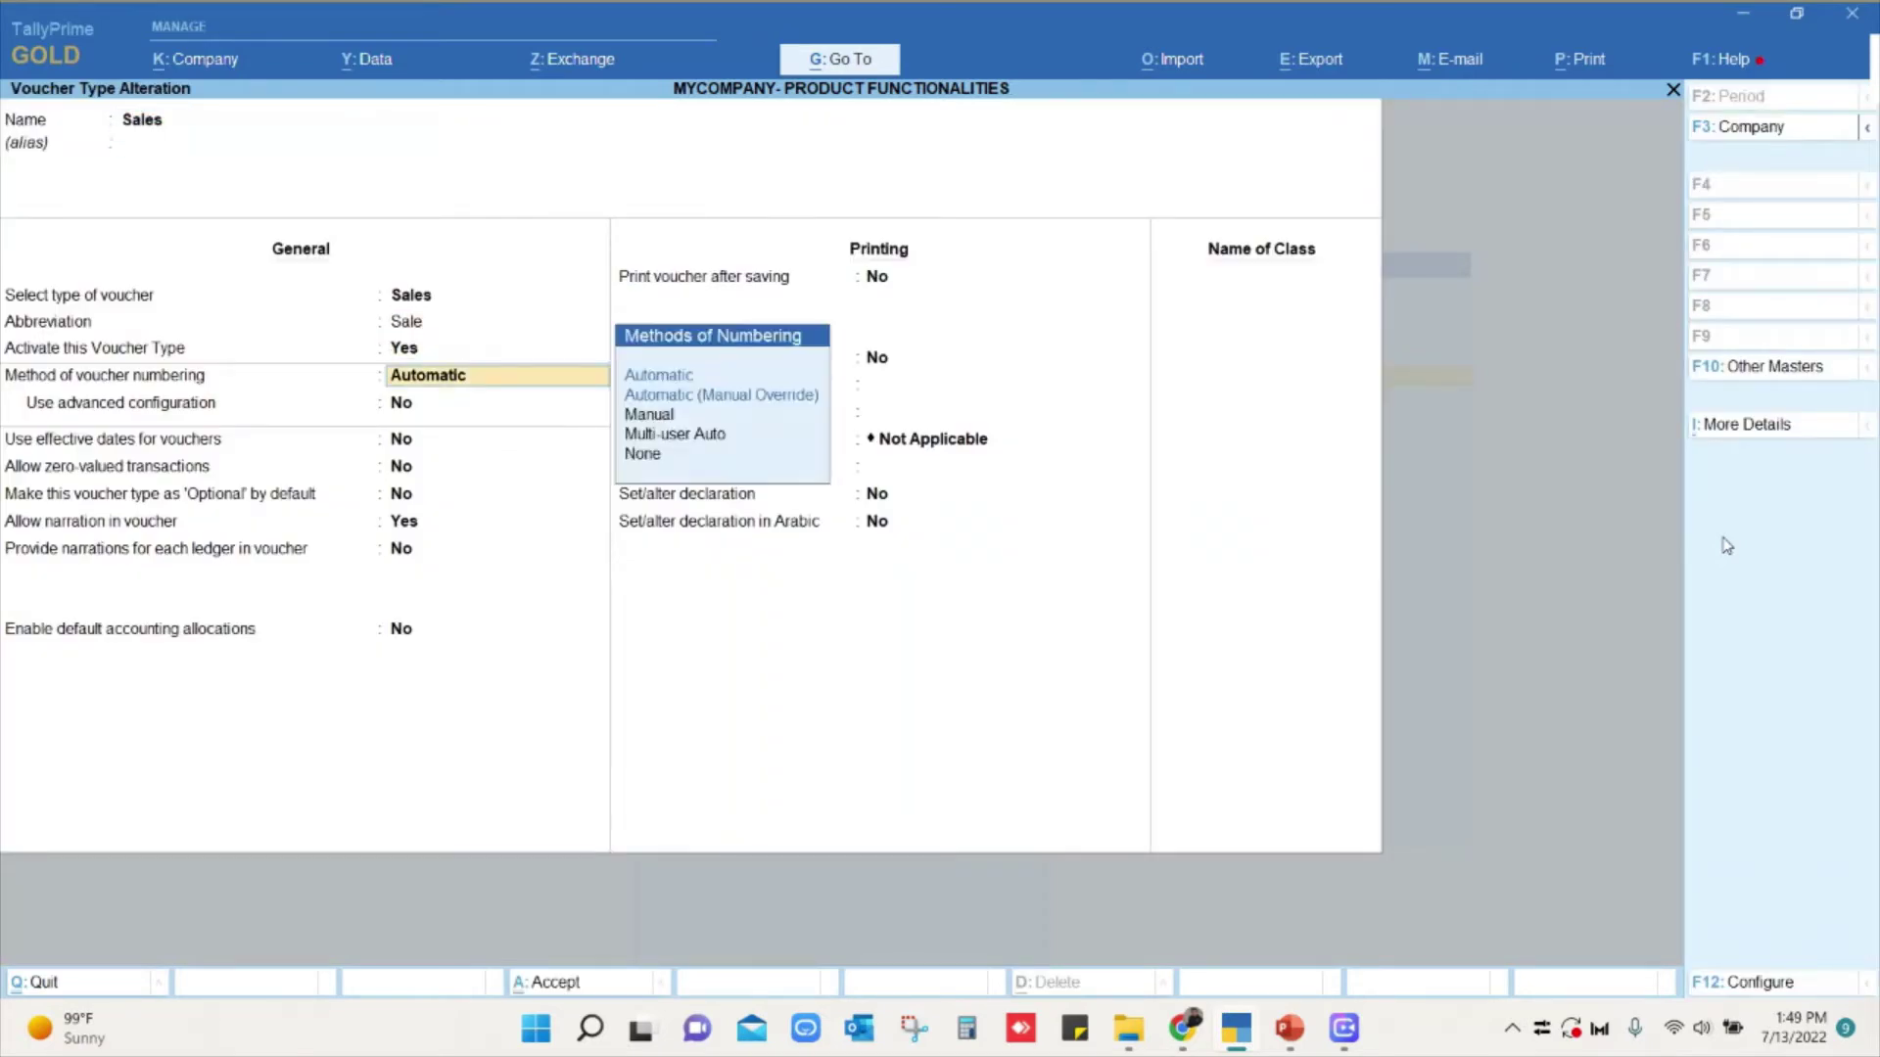
pyautogui.press('Return')
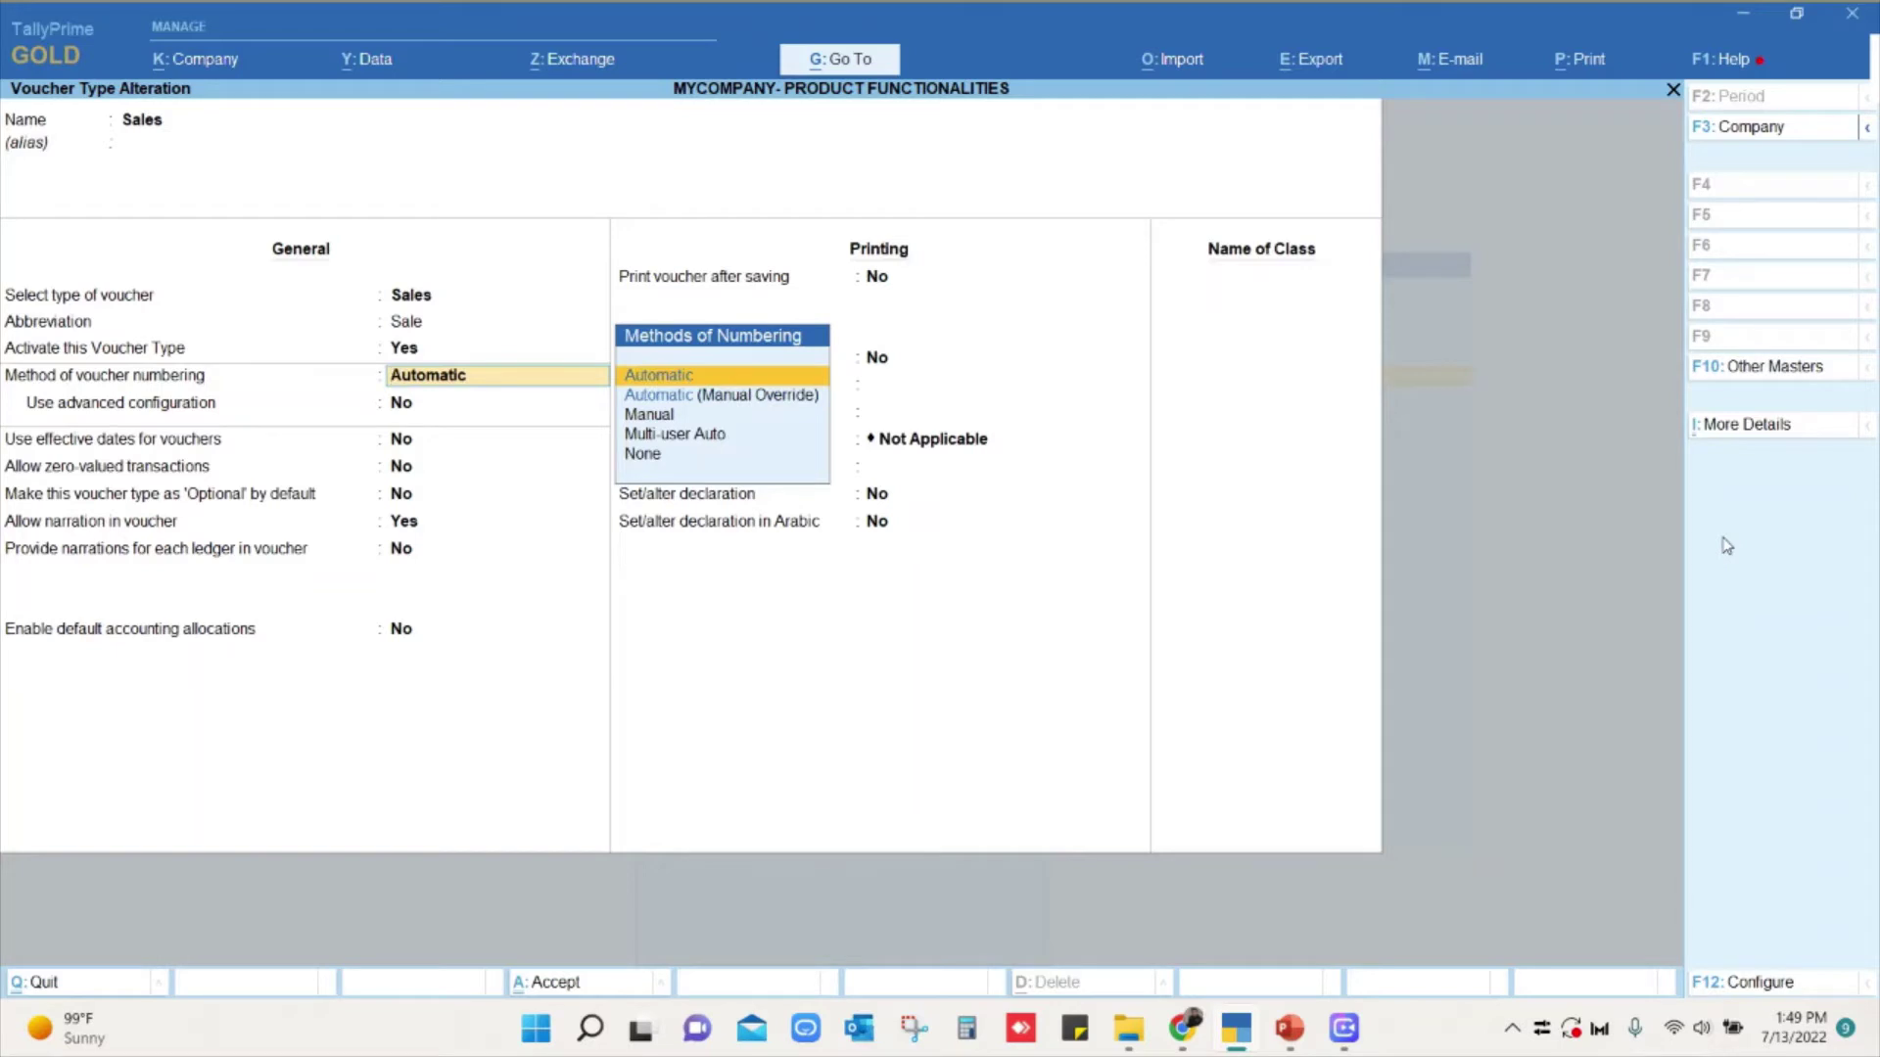
pyautogui.press('Down')
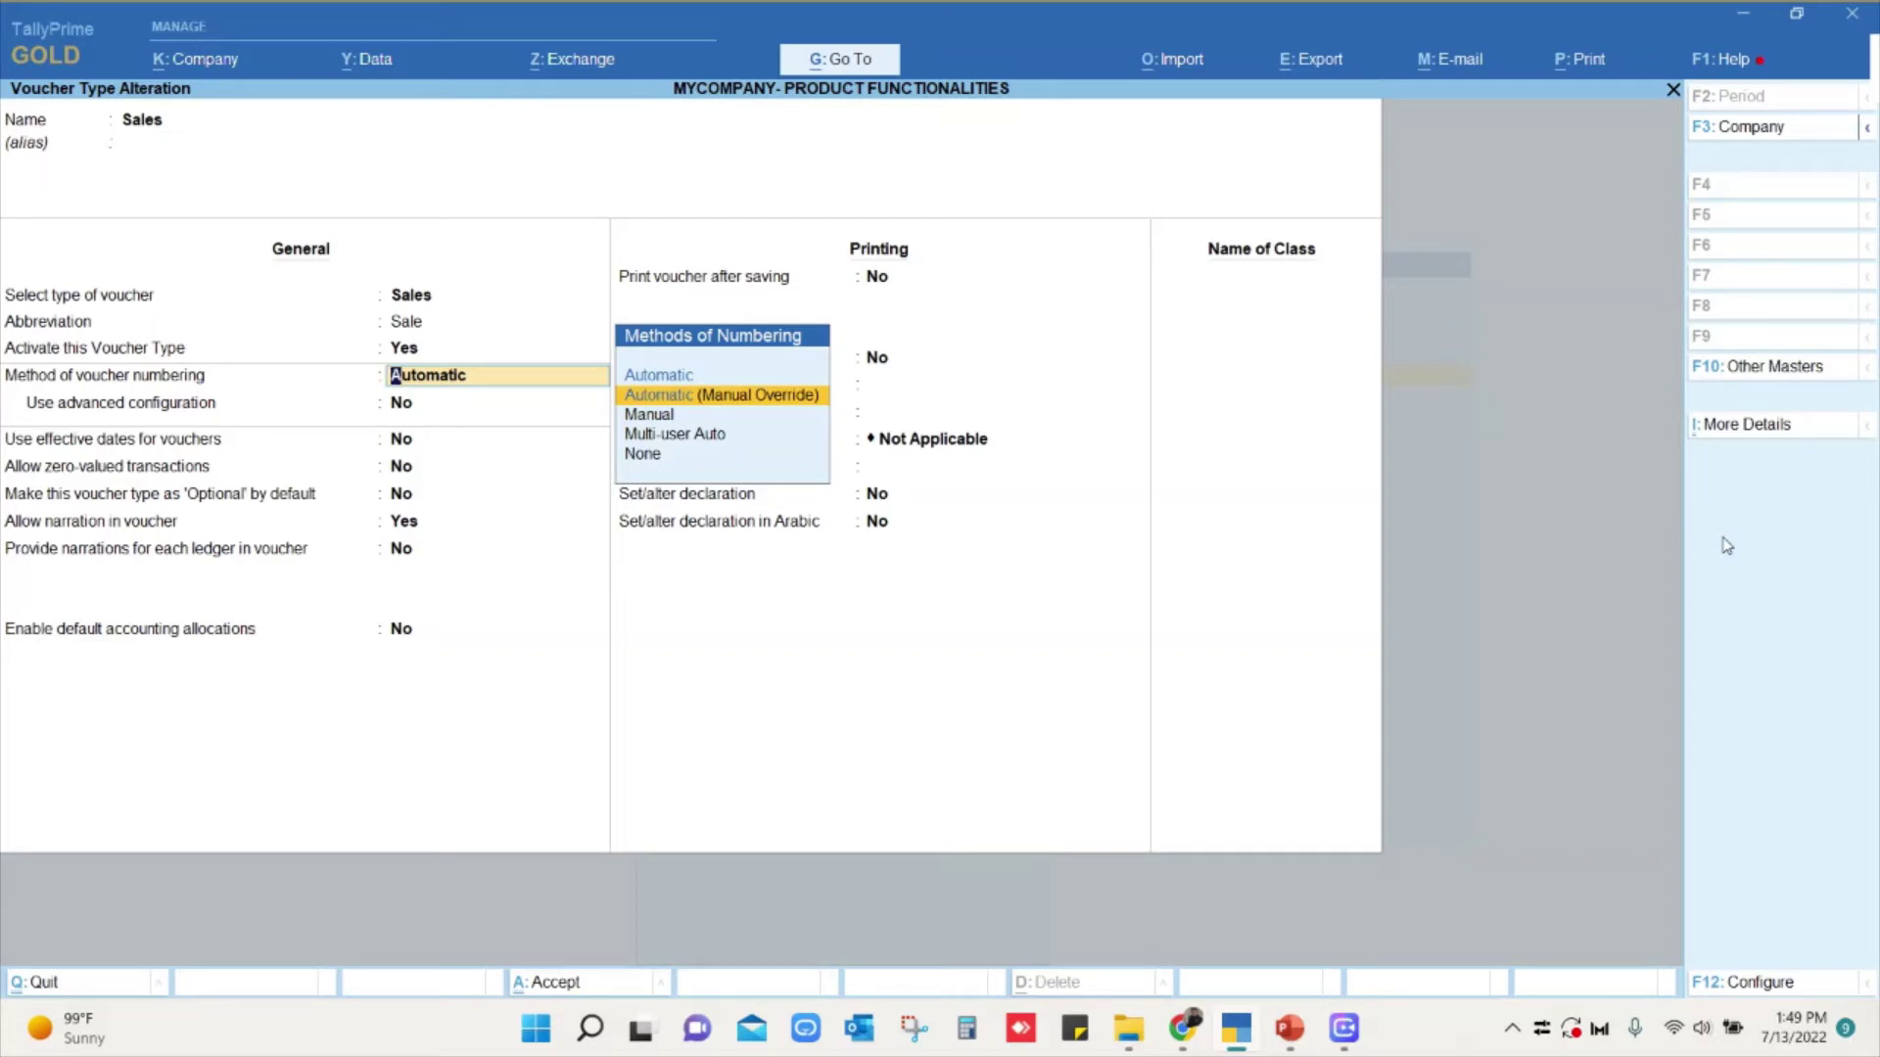
pyautogui.press('Up')
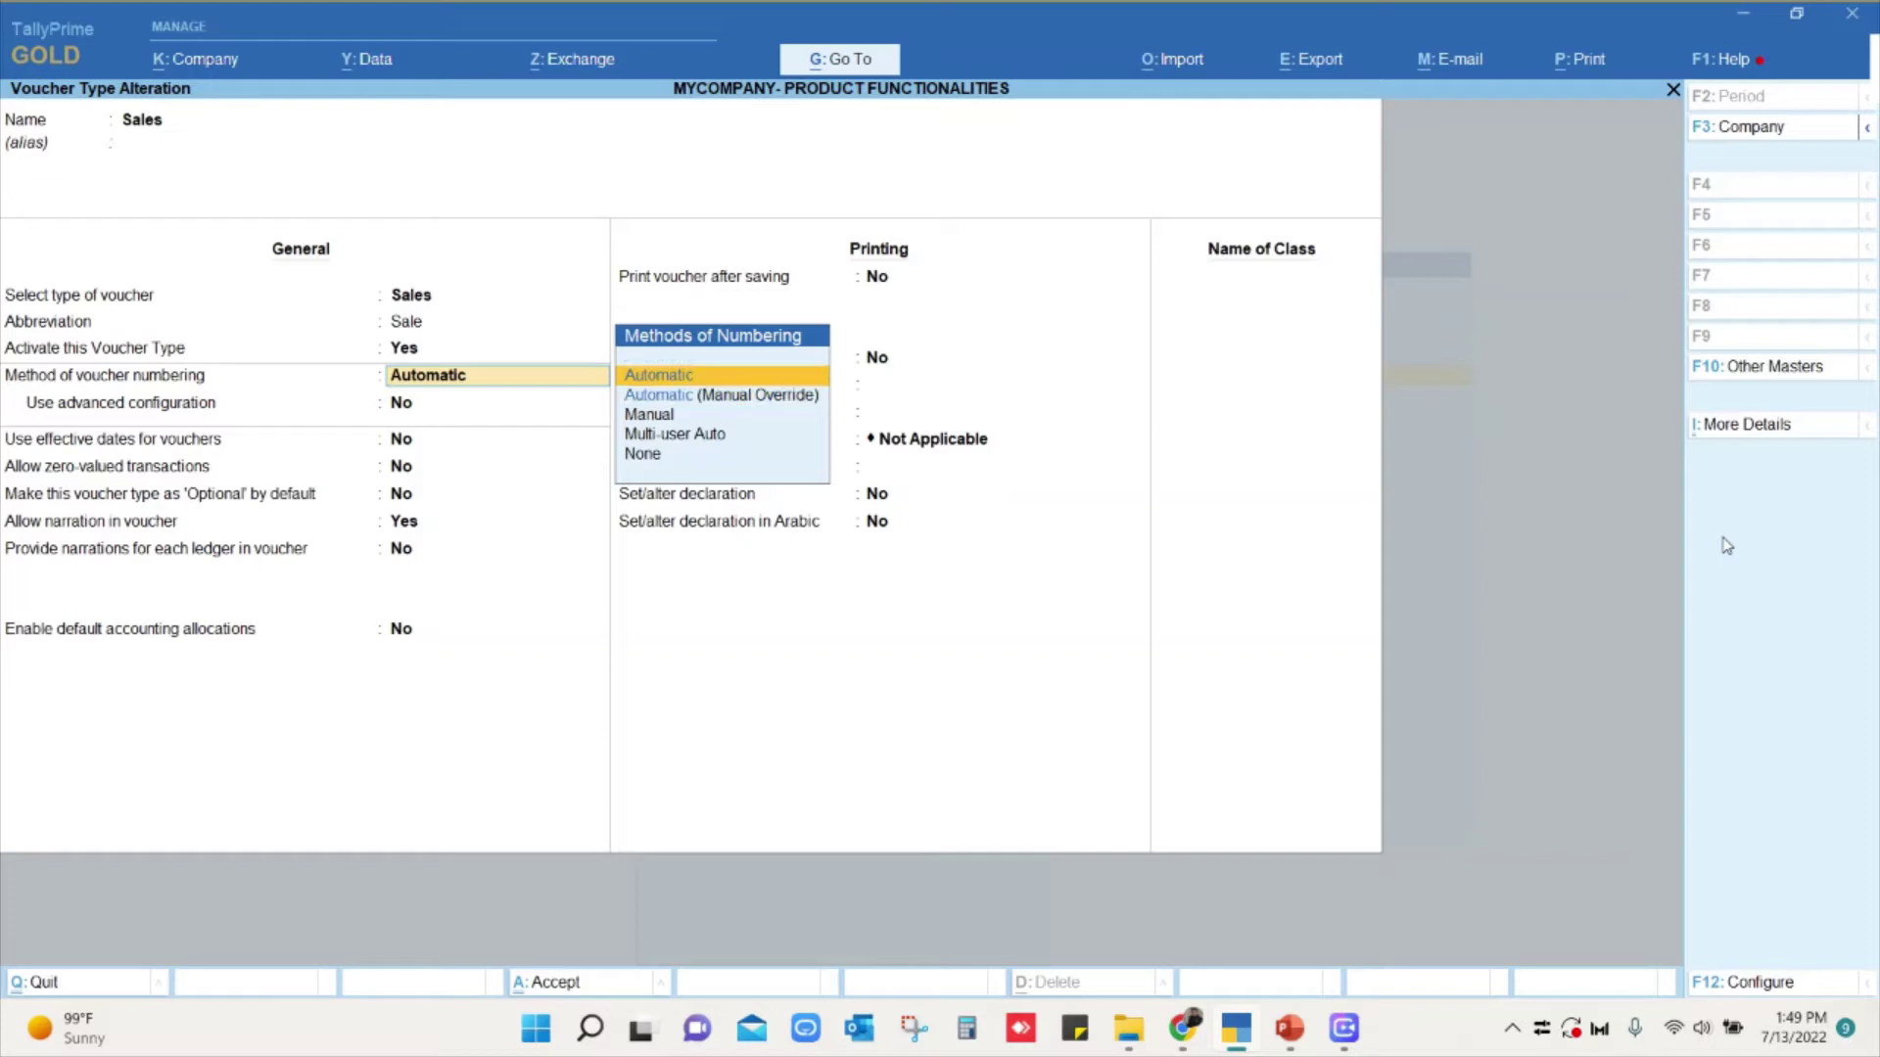
pyautogui.press('Return')
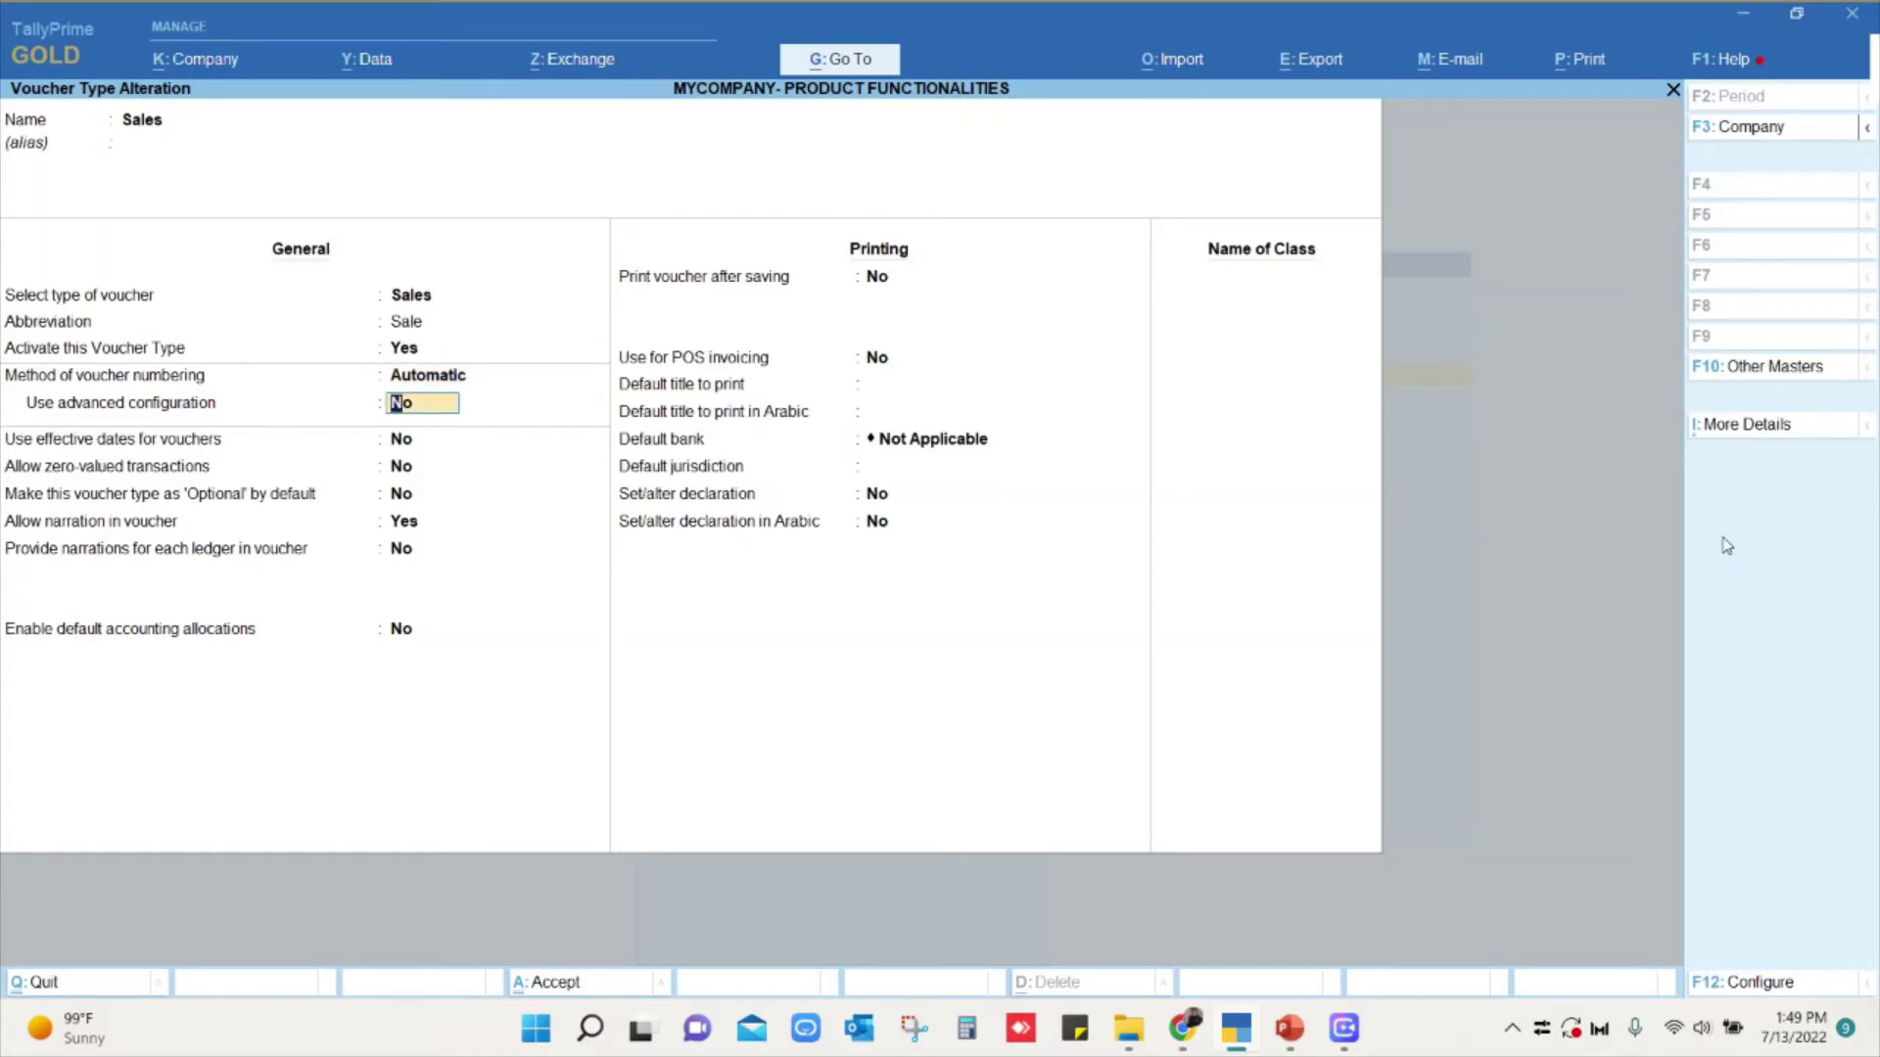
pyautogui.write('ye')
pyautogui.press('Return')
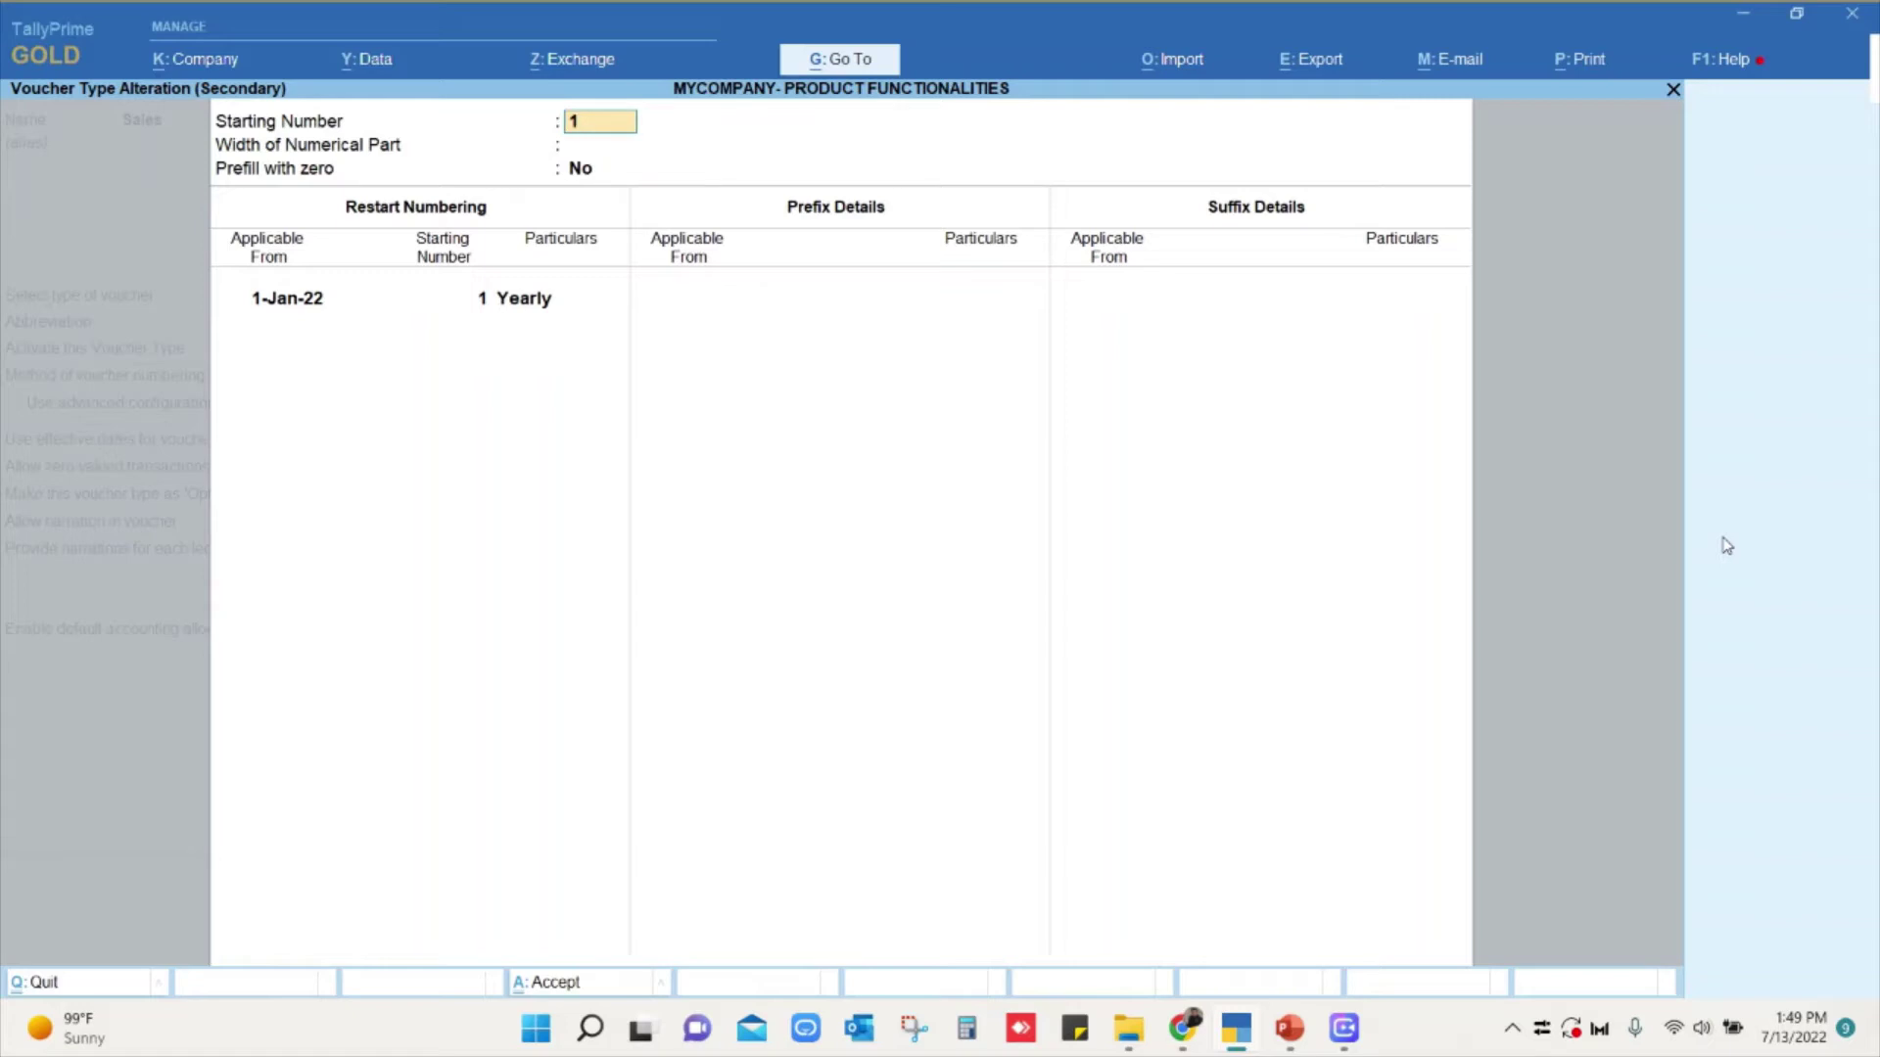
# Keep starting number 1 and set a 5-digit numerical part prefilled with zeros.
pyautogui.press('Return')
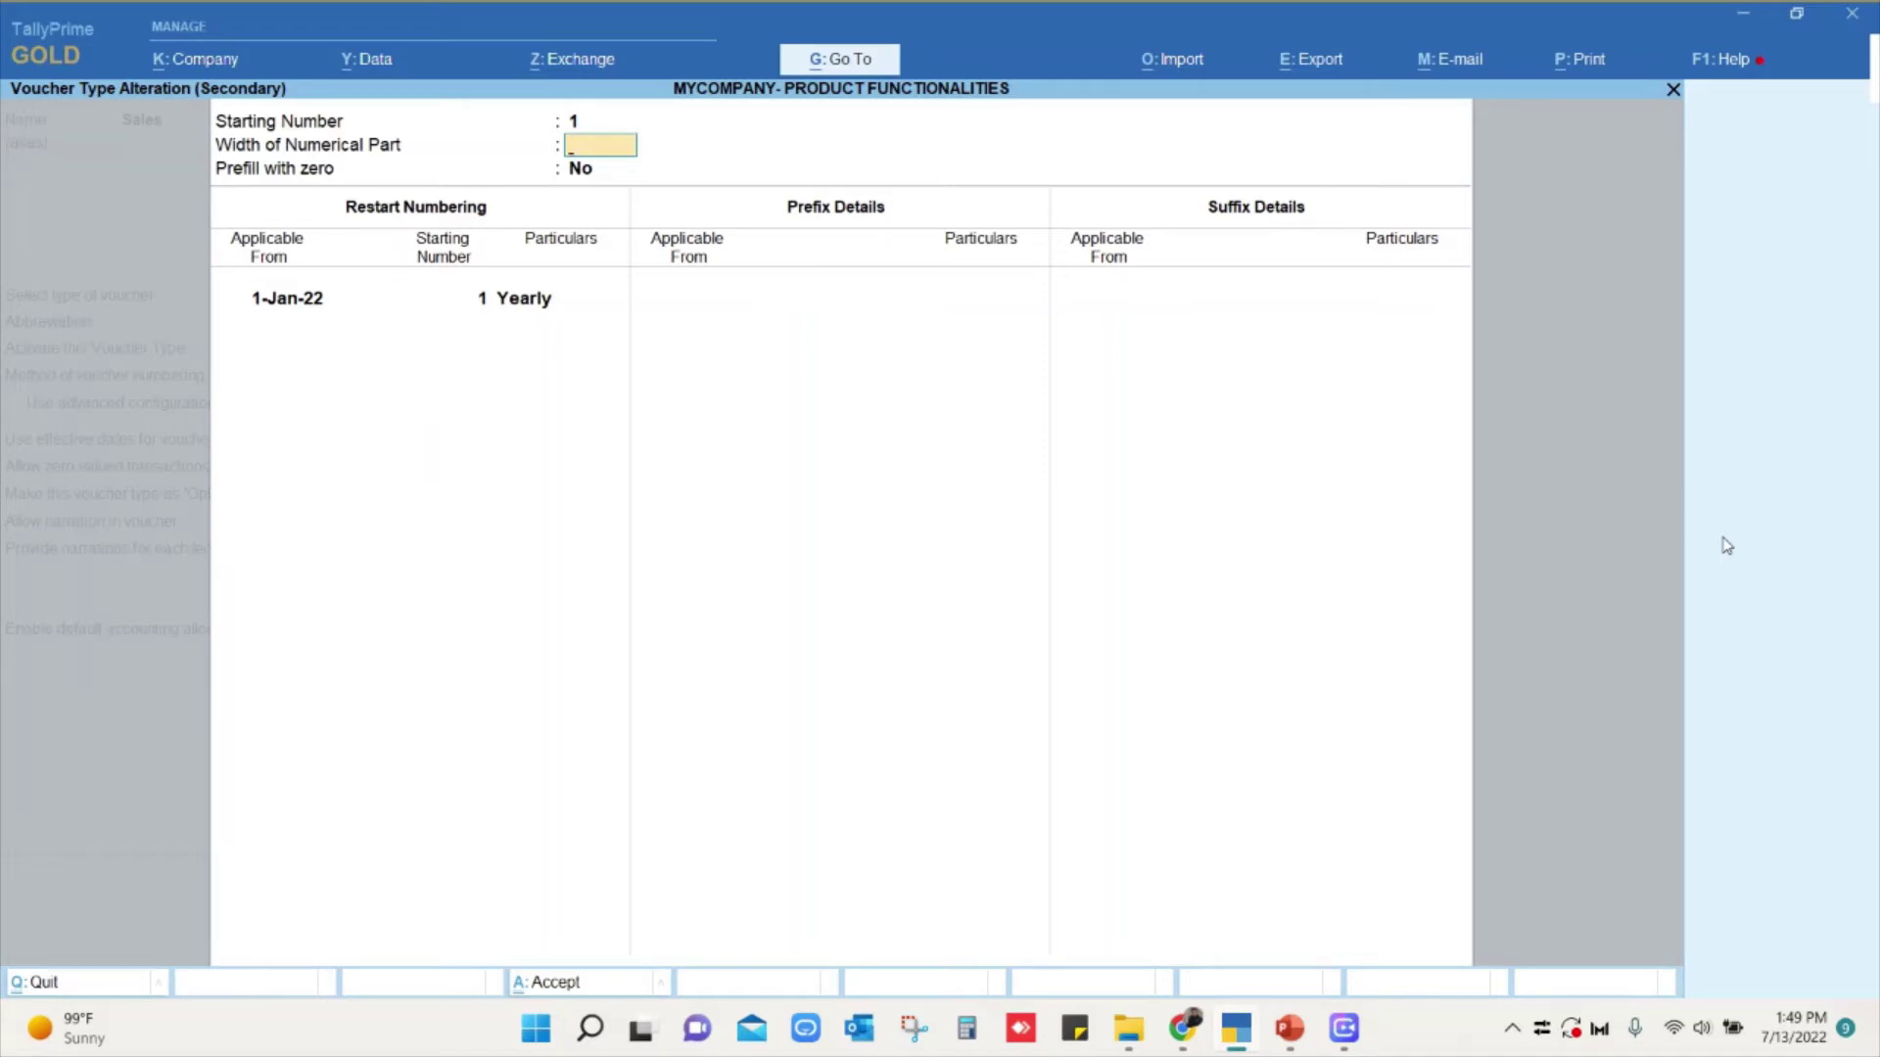
pyautogui.write('5')
pyautogui.press('Return')
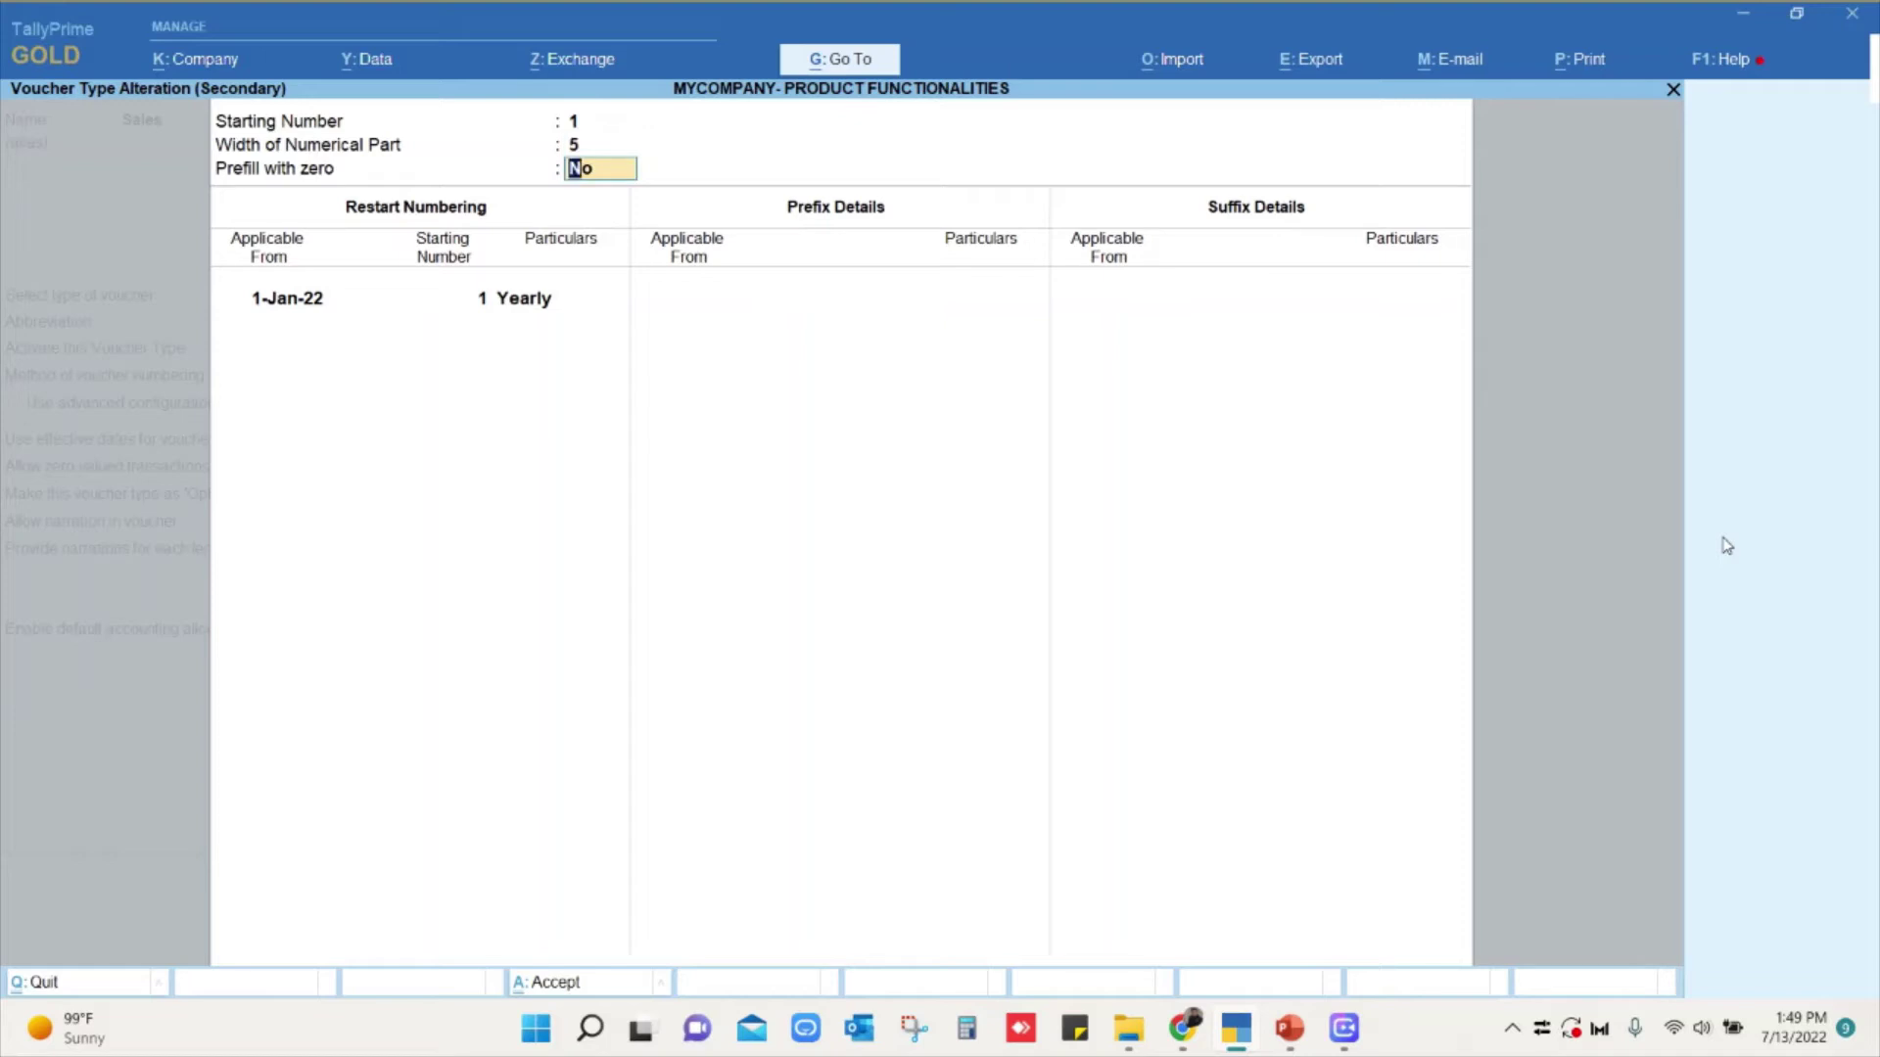
pyautogui.write('yes')
pyautogui.press('Return')
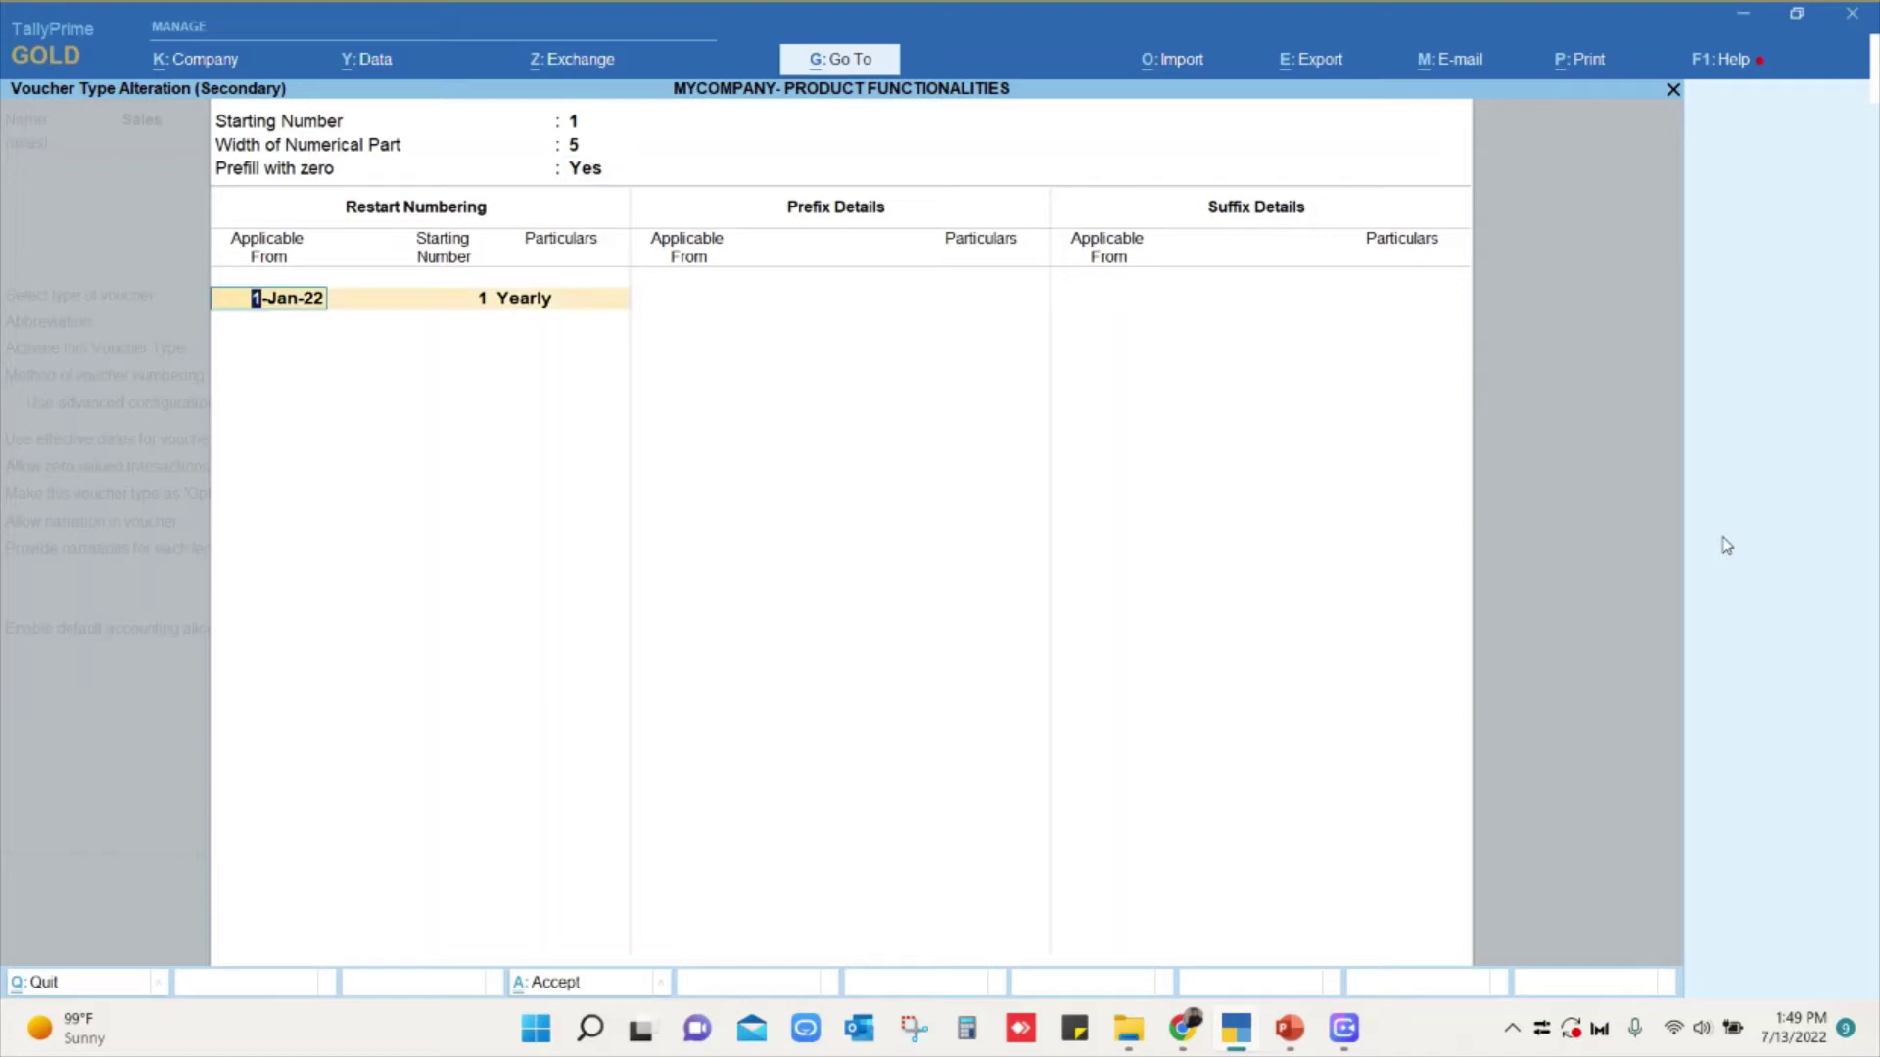
# Add a yearly restart row from 1-Jul-22 starting at number 1.
pyautogui.press('Return')
pyautogui.press('Return')
pyautogui.press('Return')
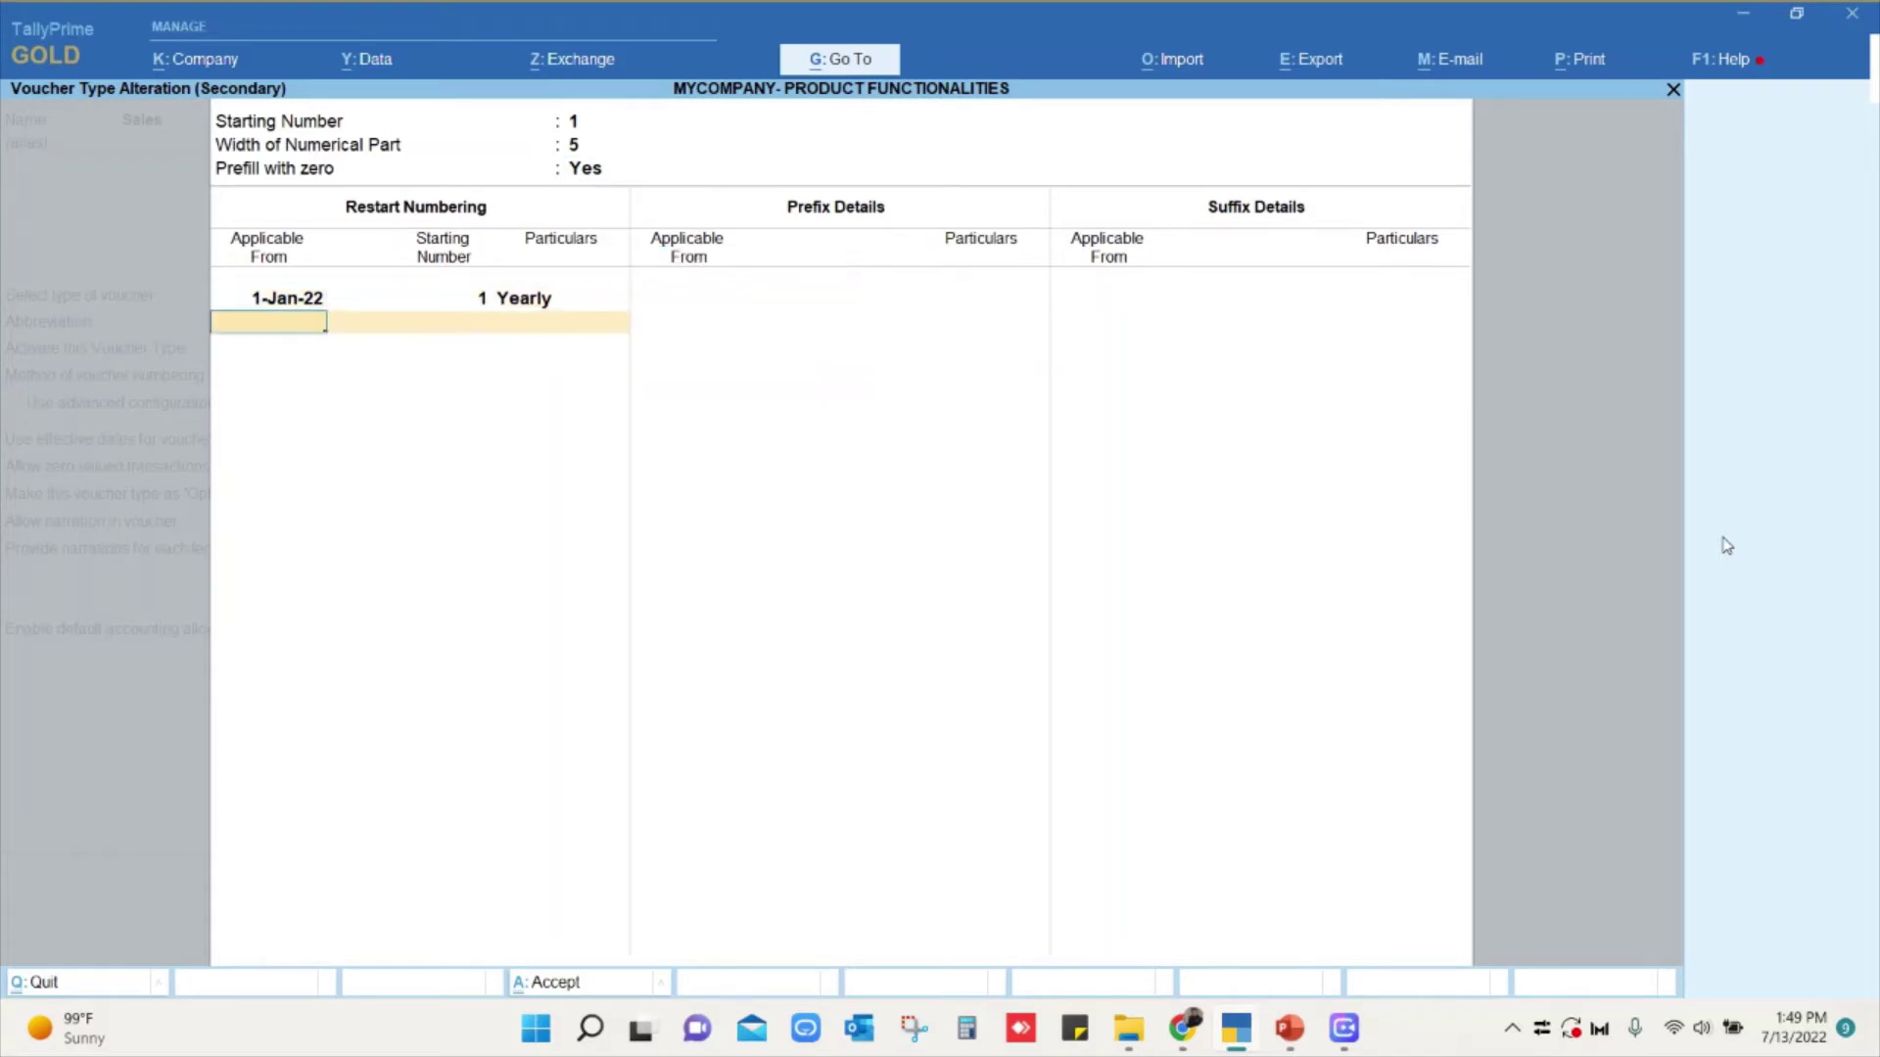
pyautogui.write('1-jul')
pyautogui.press('Return')
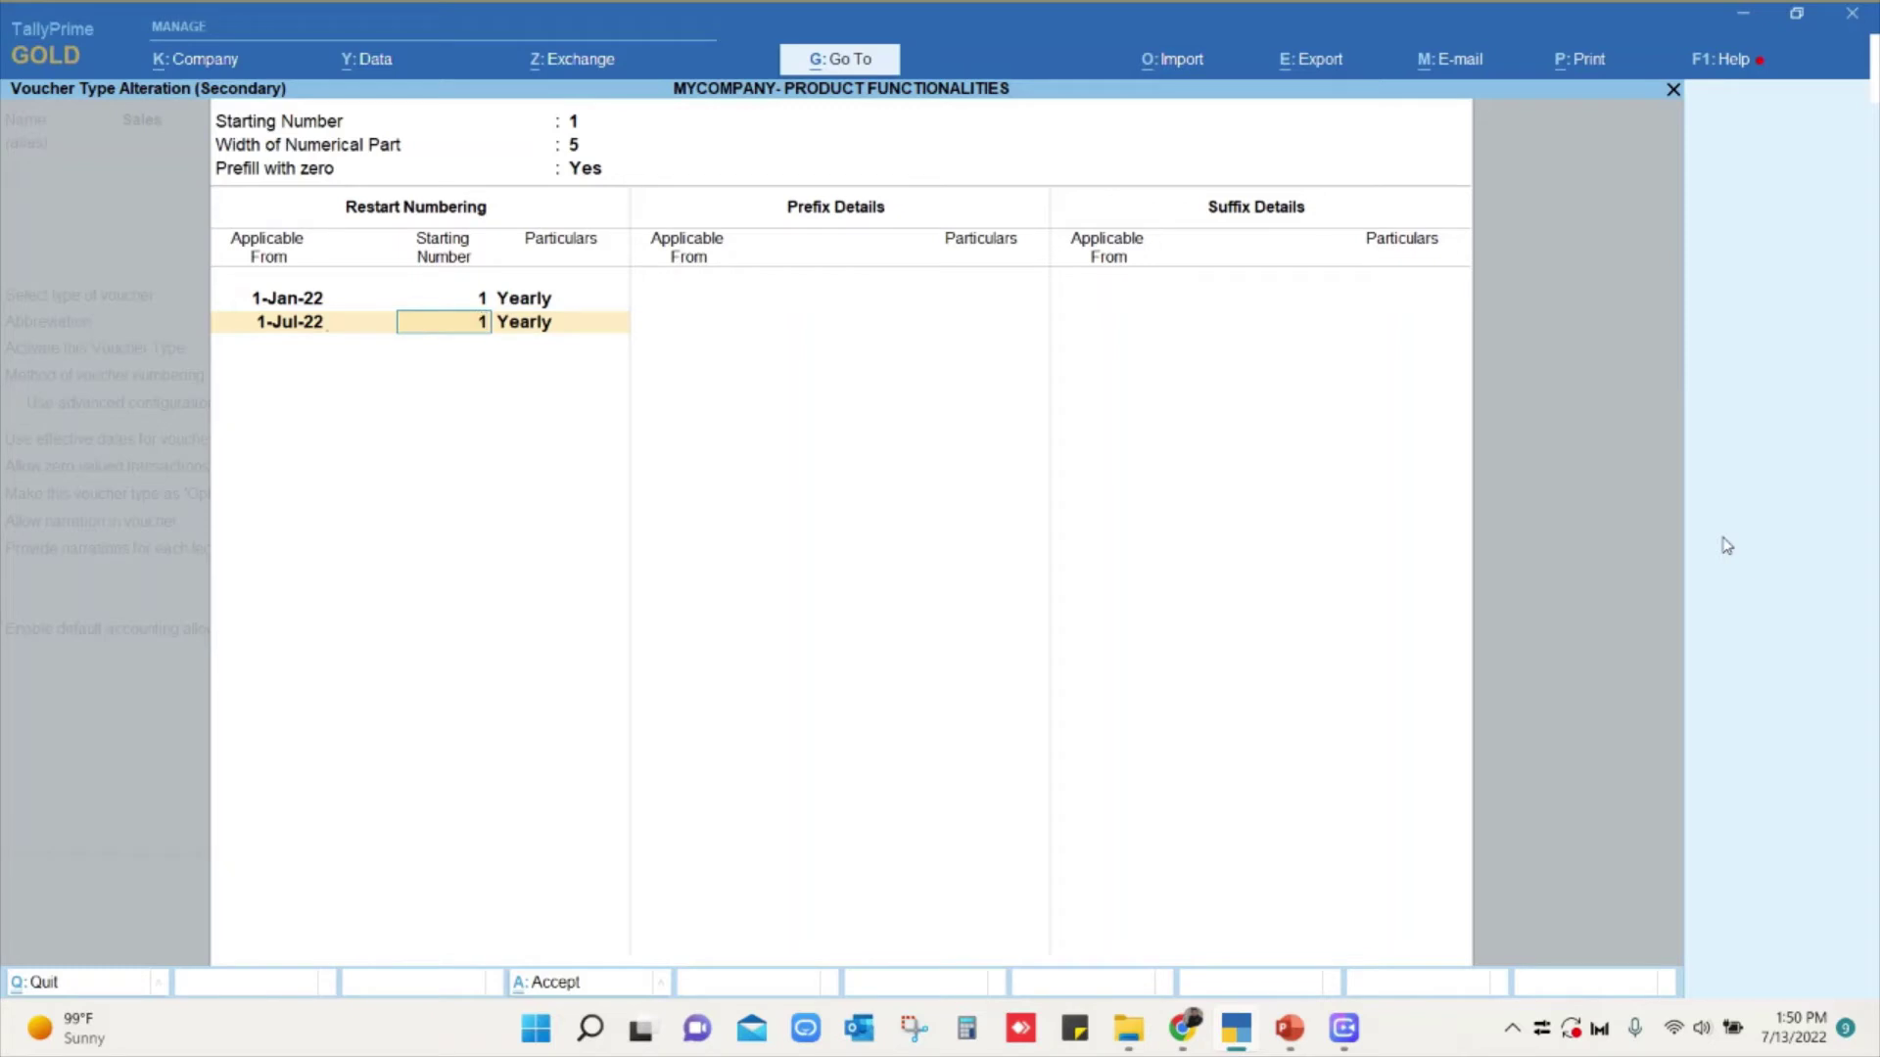
pyautogui.press('Return')
pyautogui.press('Return')
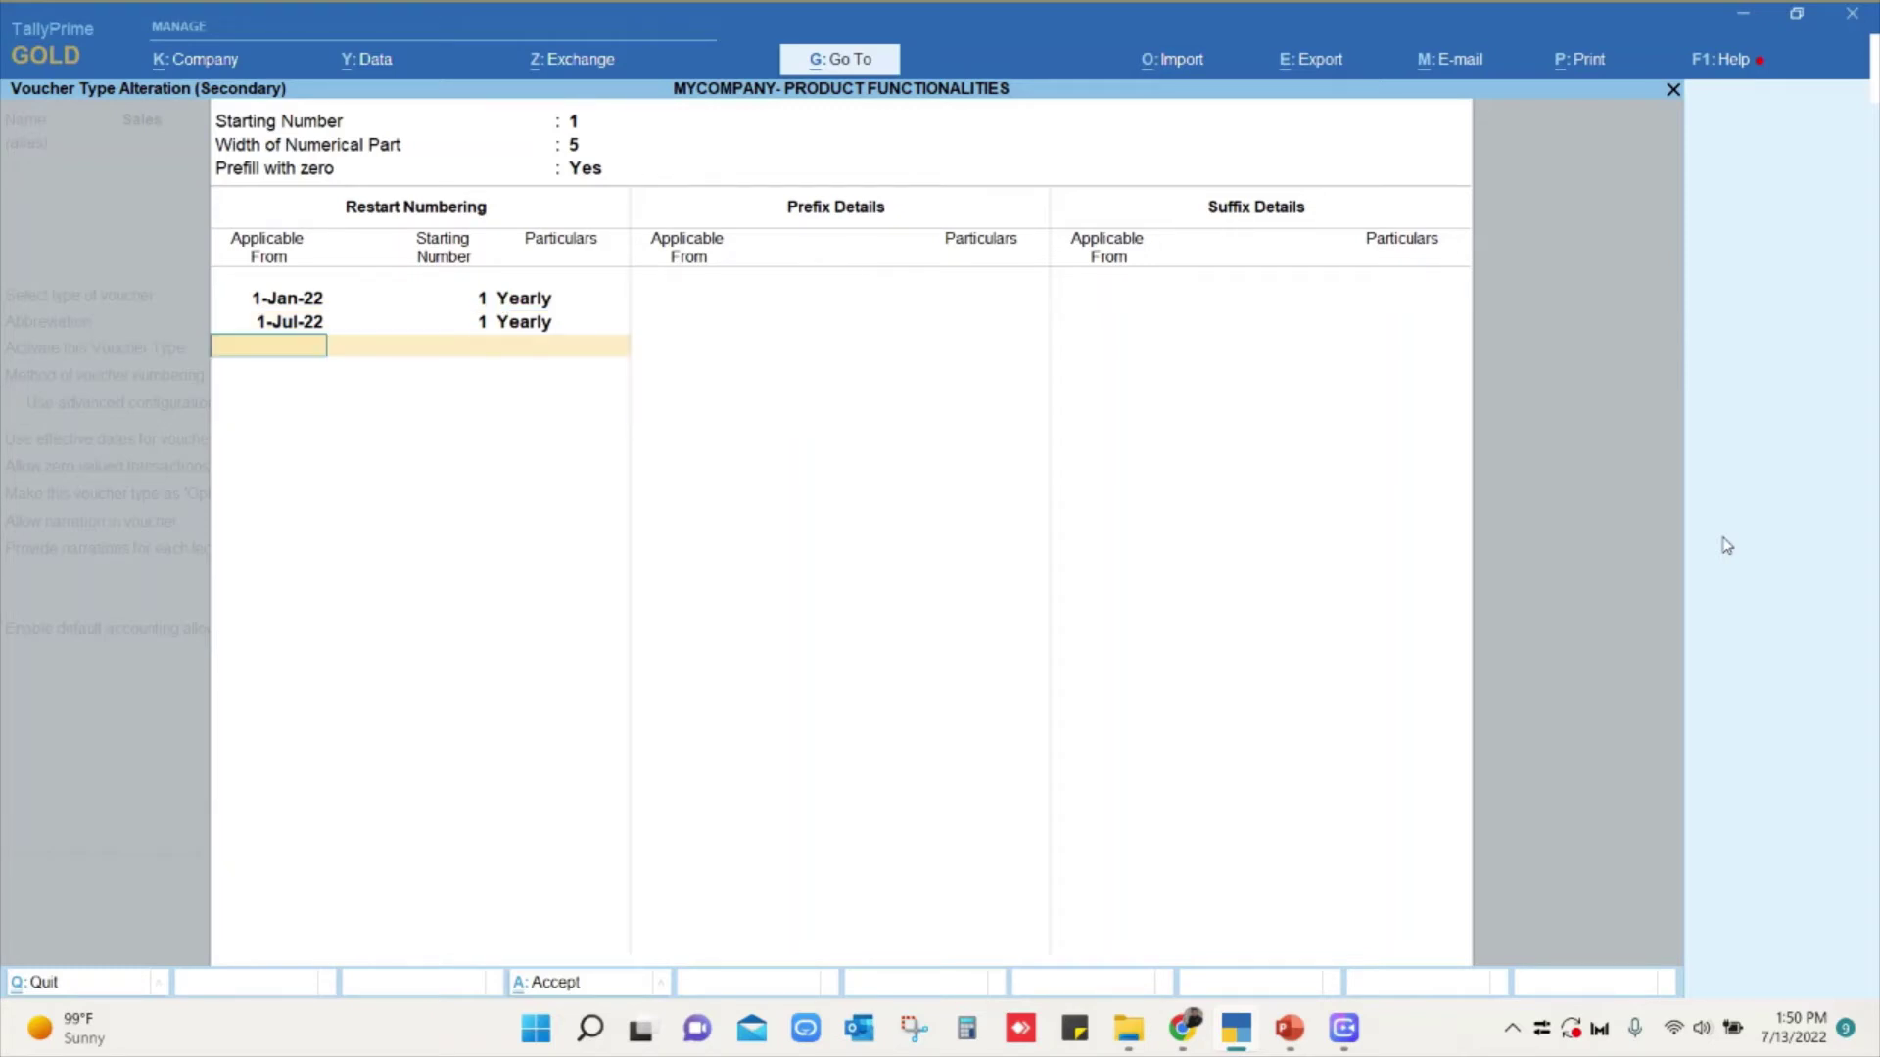
pyautogui.press('Return')
pyautogui.write('1-7')
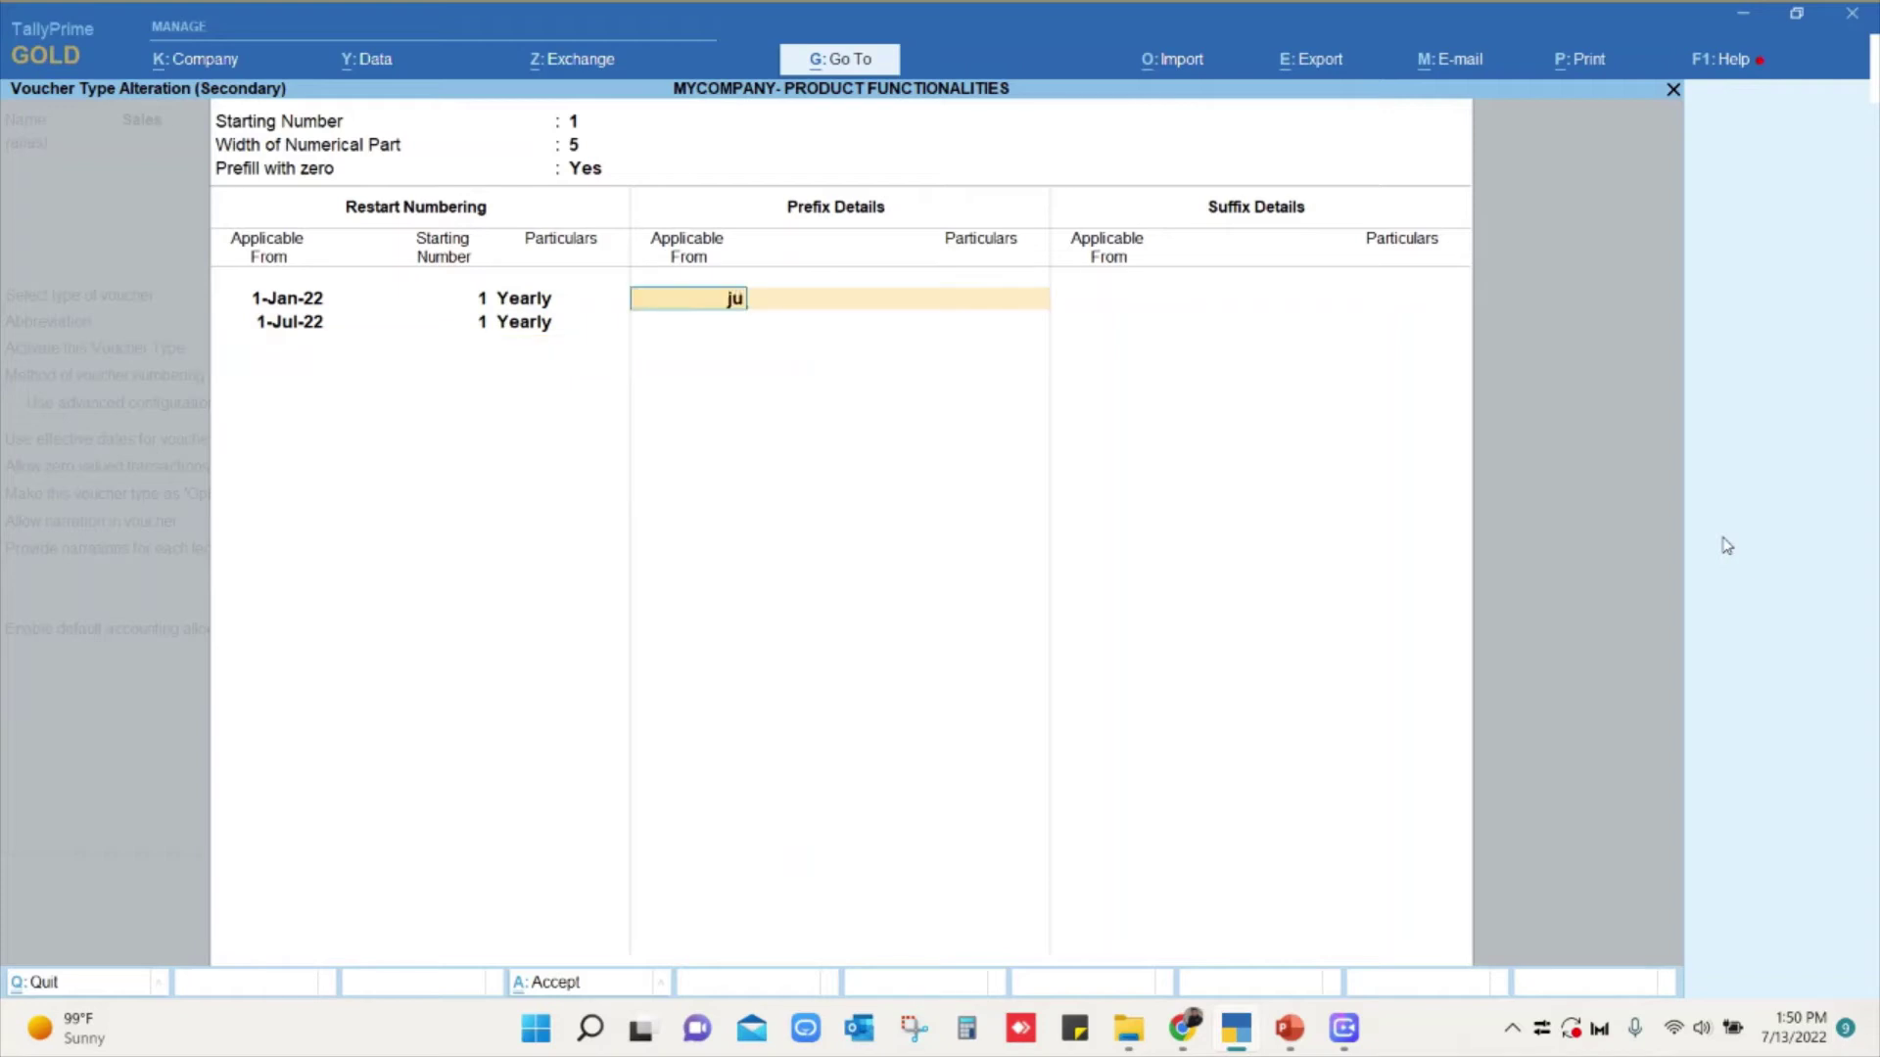
pyautogui.press('Return')
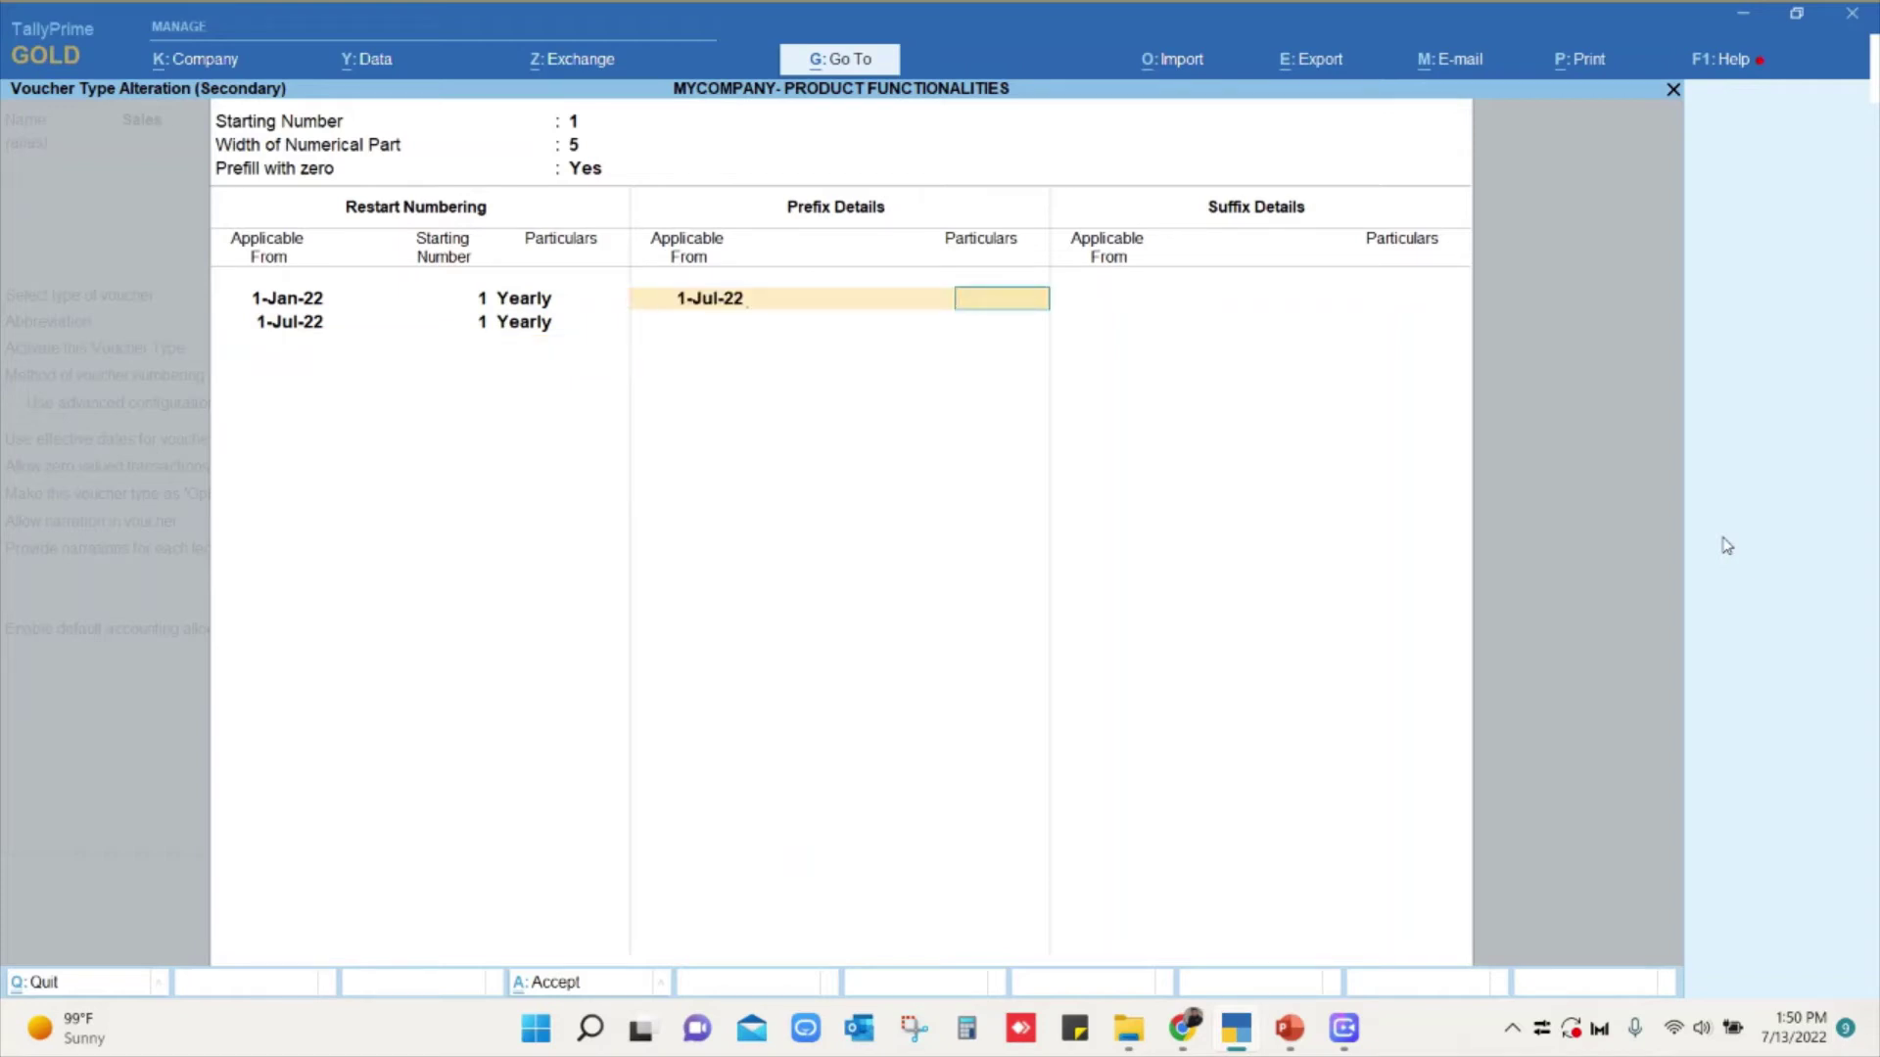
# Set prefix 'INV :' and suffix ': 2022', both applicable from 1-Jul-22.
pyautogui.write('INV :')
pyautogui.press('Return')
pyautogui.press('Return')
pyautogui.write('1-7')
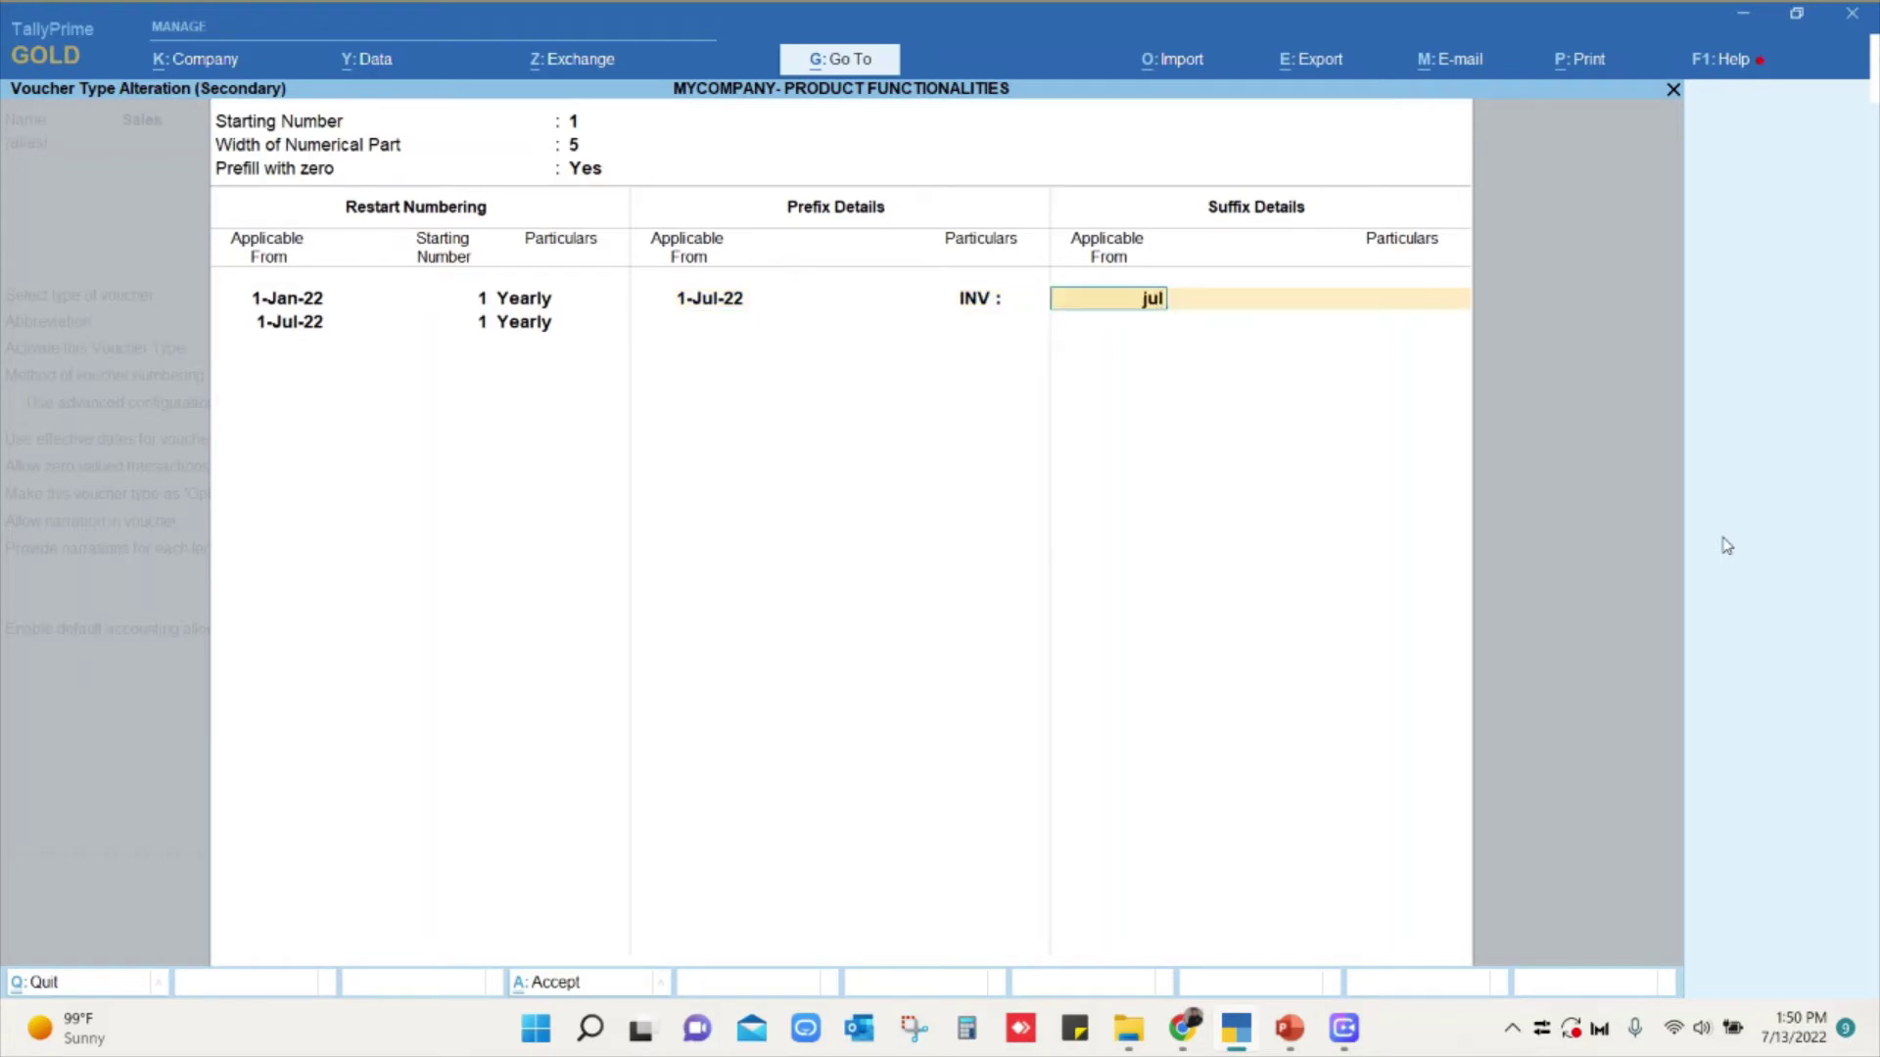
pyautogui.press('Return')
pyautogui.write(':')
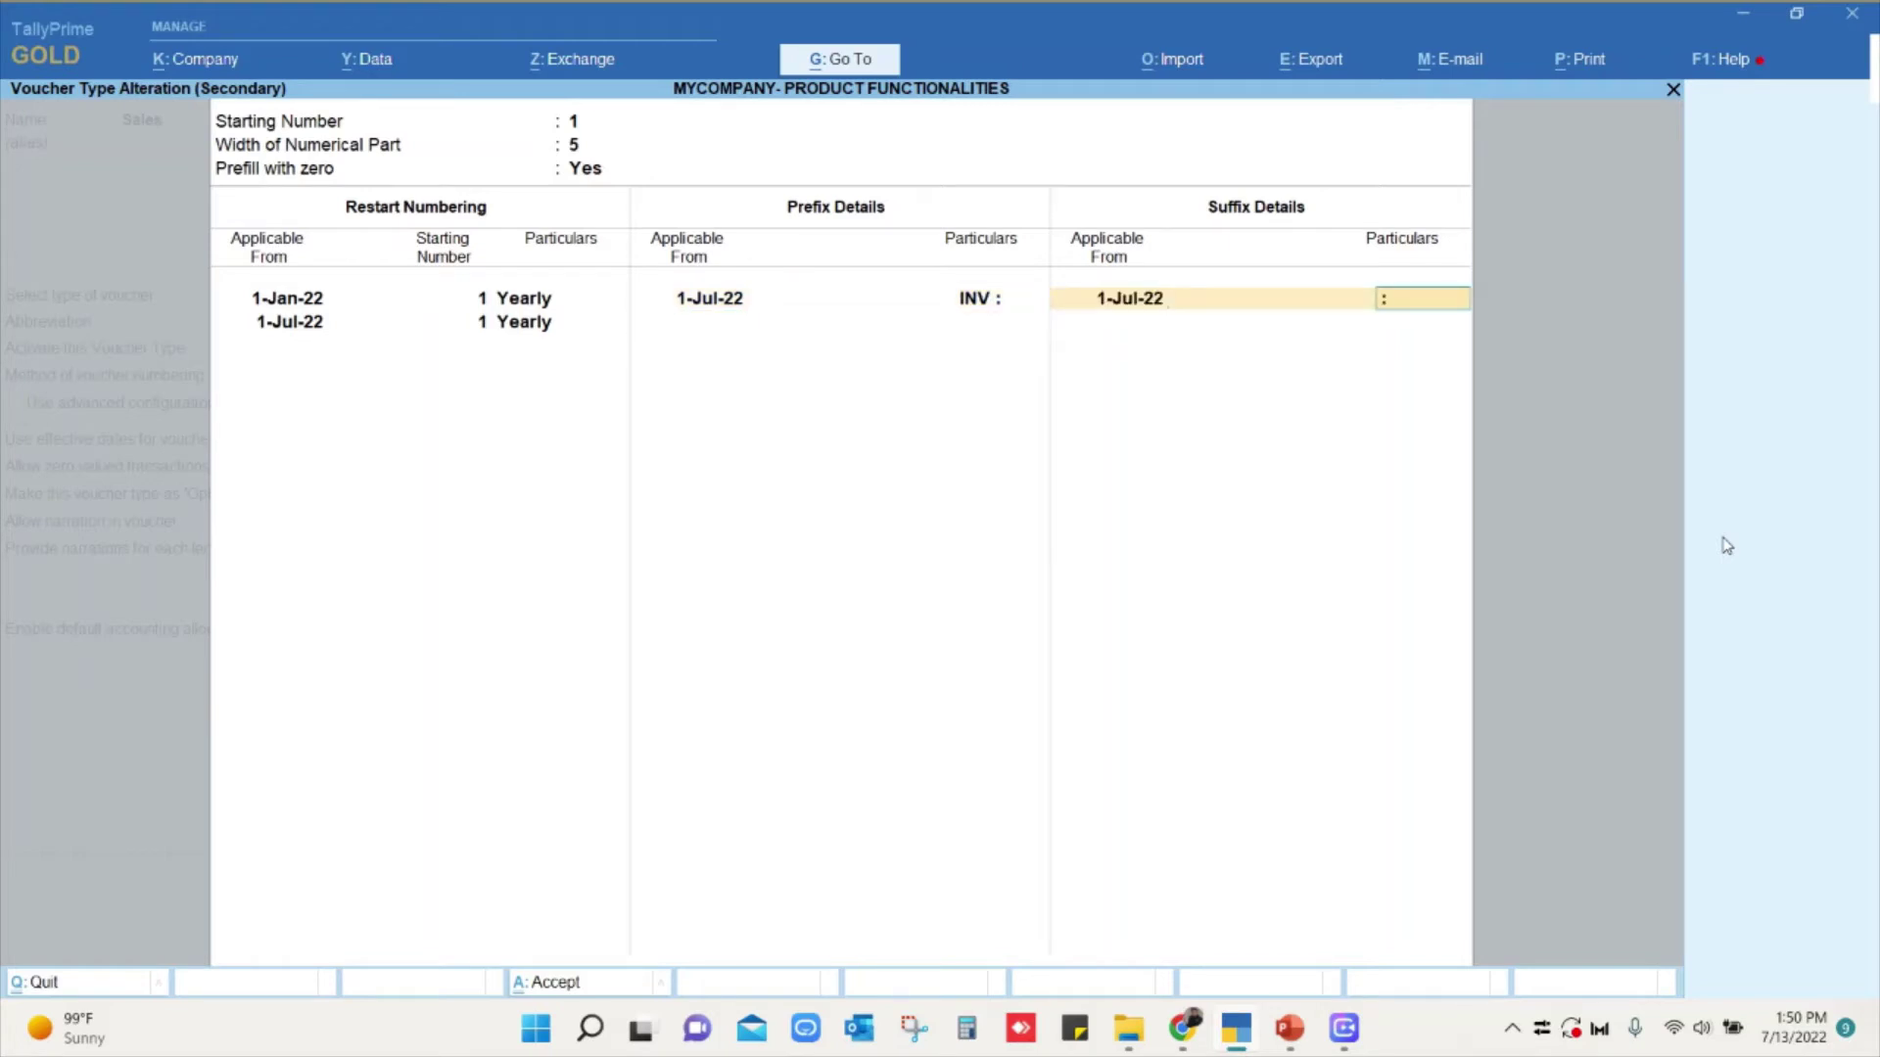
pyautogui.write(' 2-')
pyautogui.write('022')
# Accept the Sales numbering details and save the voucher type alteration.
pyautogui.press('Return')
pyautogui.press('Return')
pyautogui.press('Return')
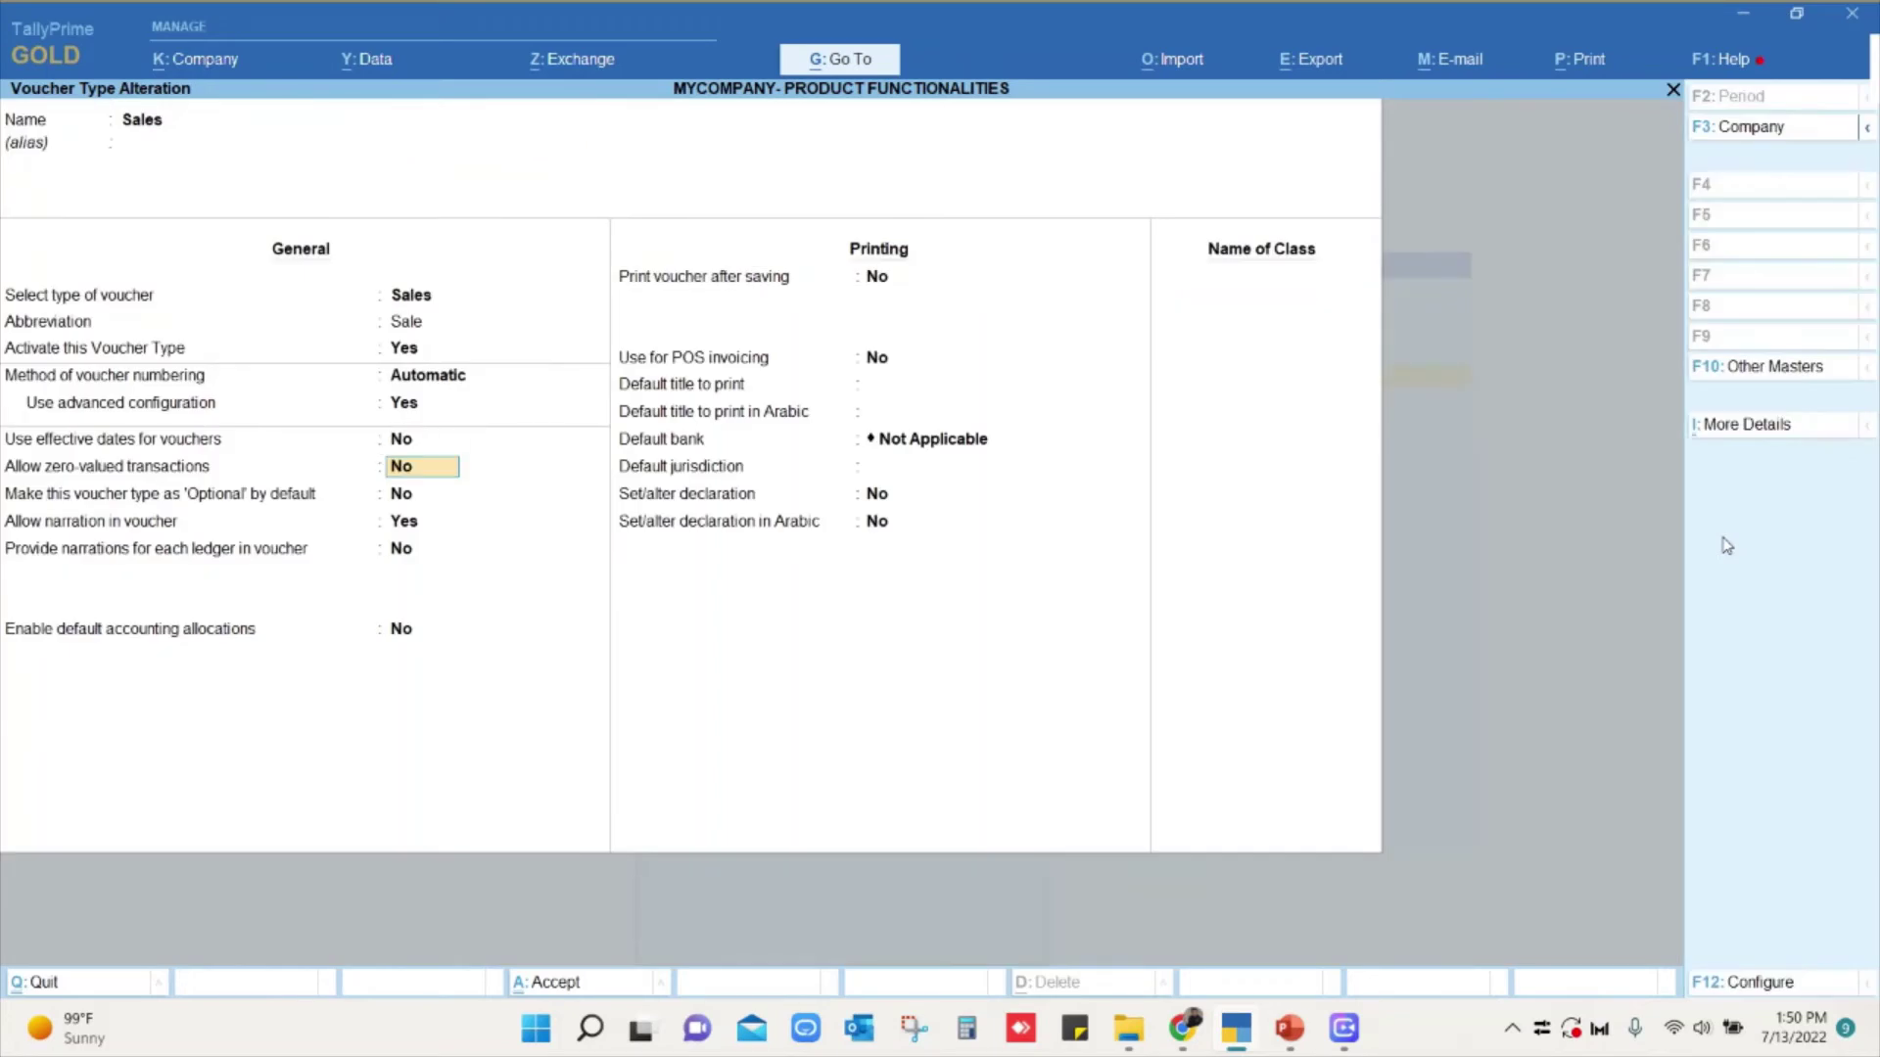
pyautogui.press('Return')
pyautogui.press('Return')
pyautogui.press('Return')
pyautogui.press('Return')
pyautogui.press('Return')
pyautogui.press('Return')
pyautogui.press('Return')
pyautogui.press('Return')
pyautogui.press('Return')
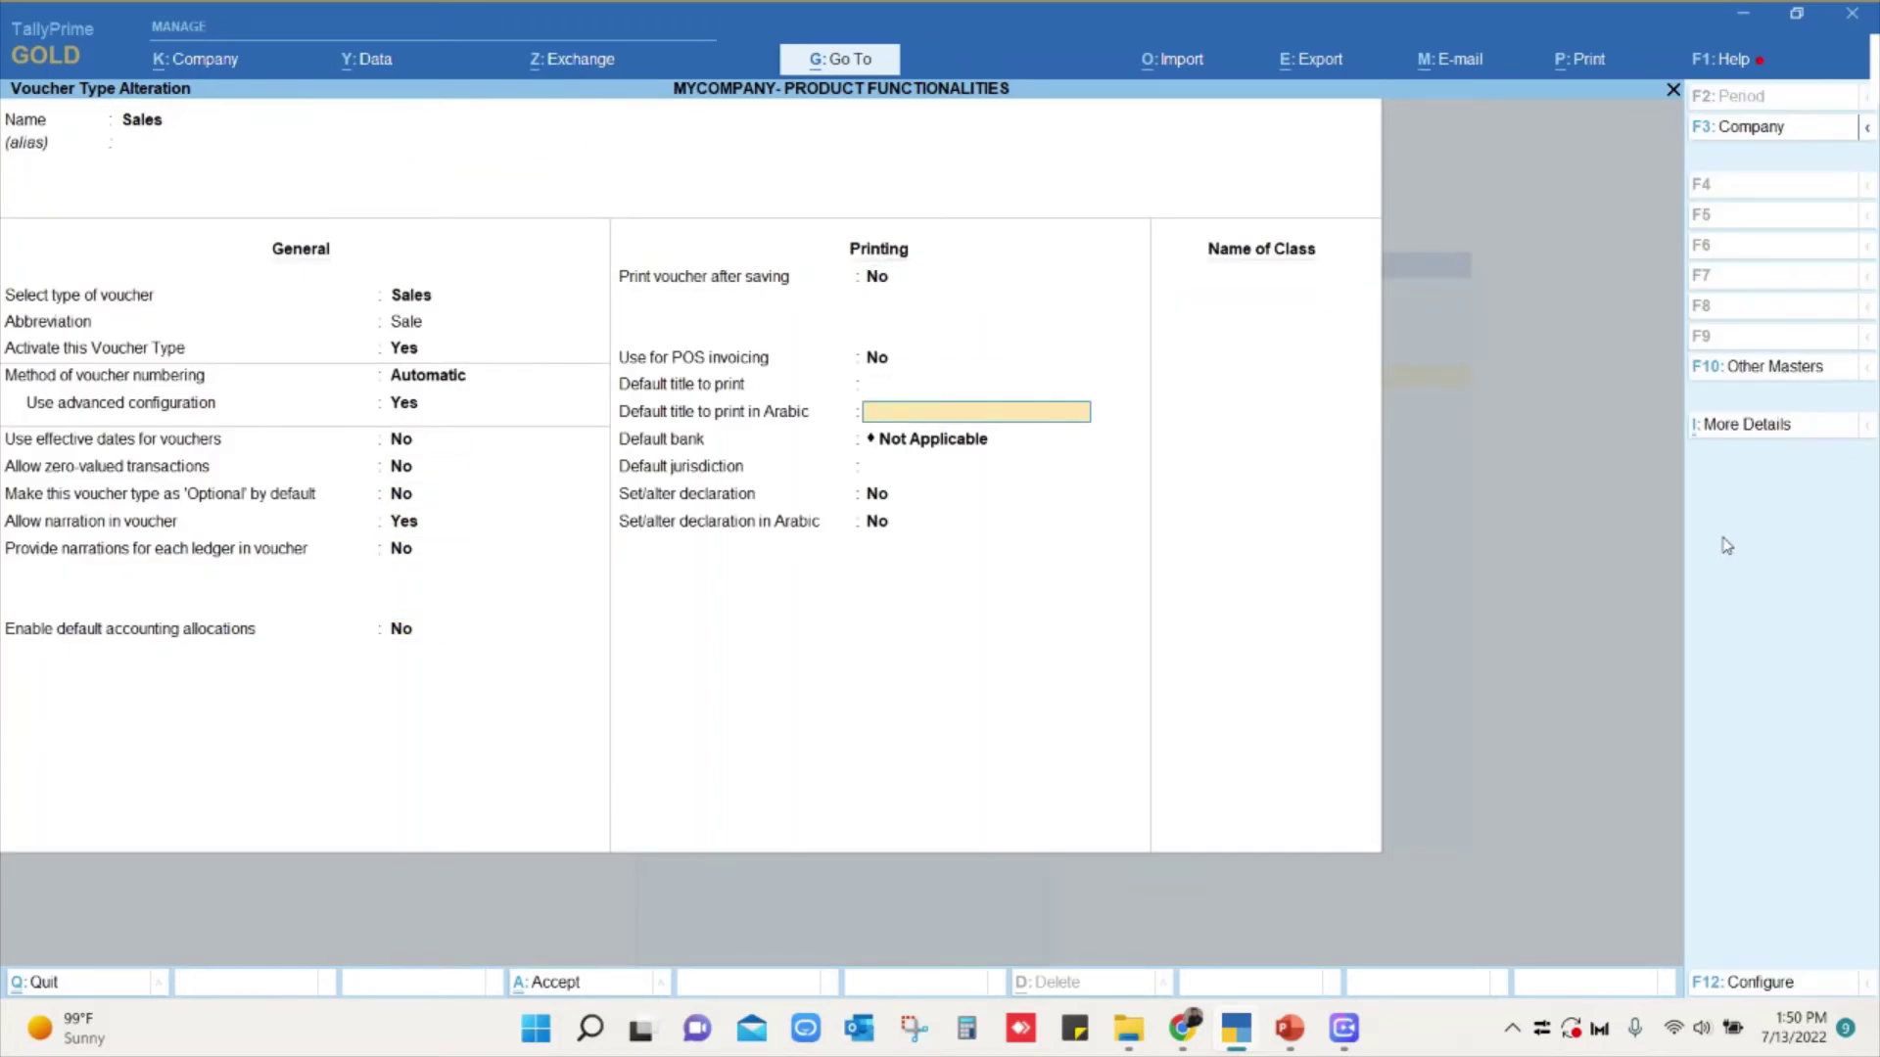
pyautogui.press('Return')
pyautogui.press('Return')
pyautogui.press('Return')
pyautogui.press('Return')
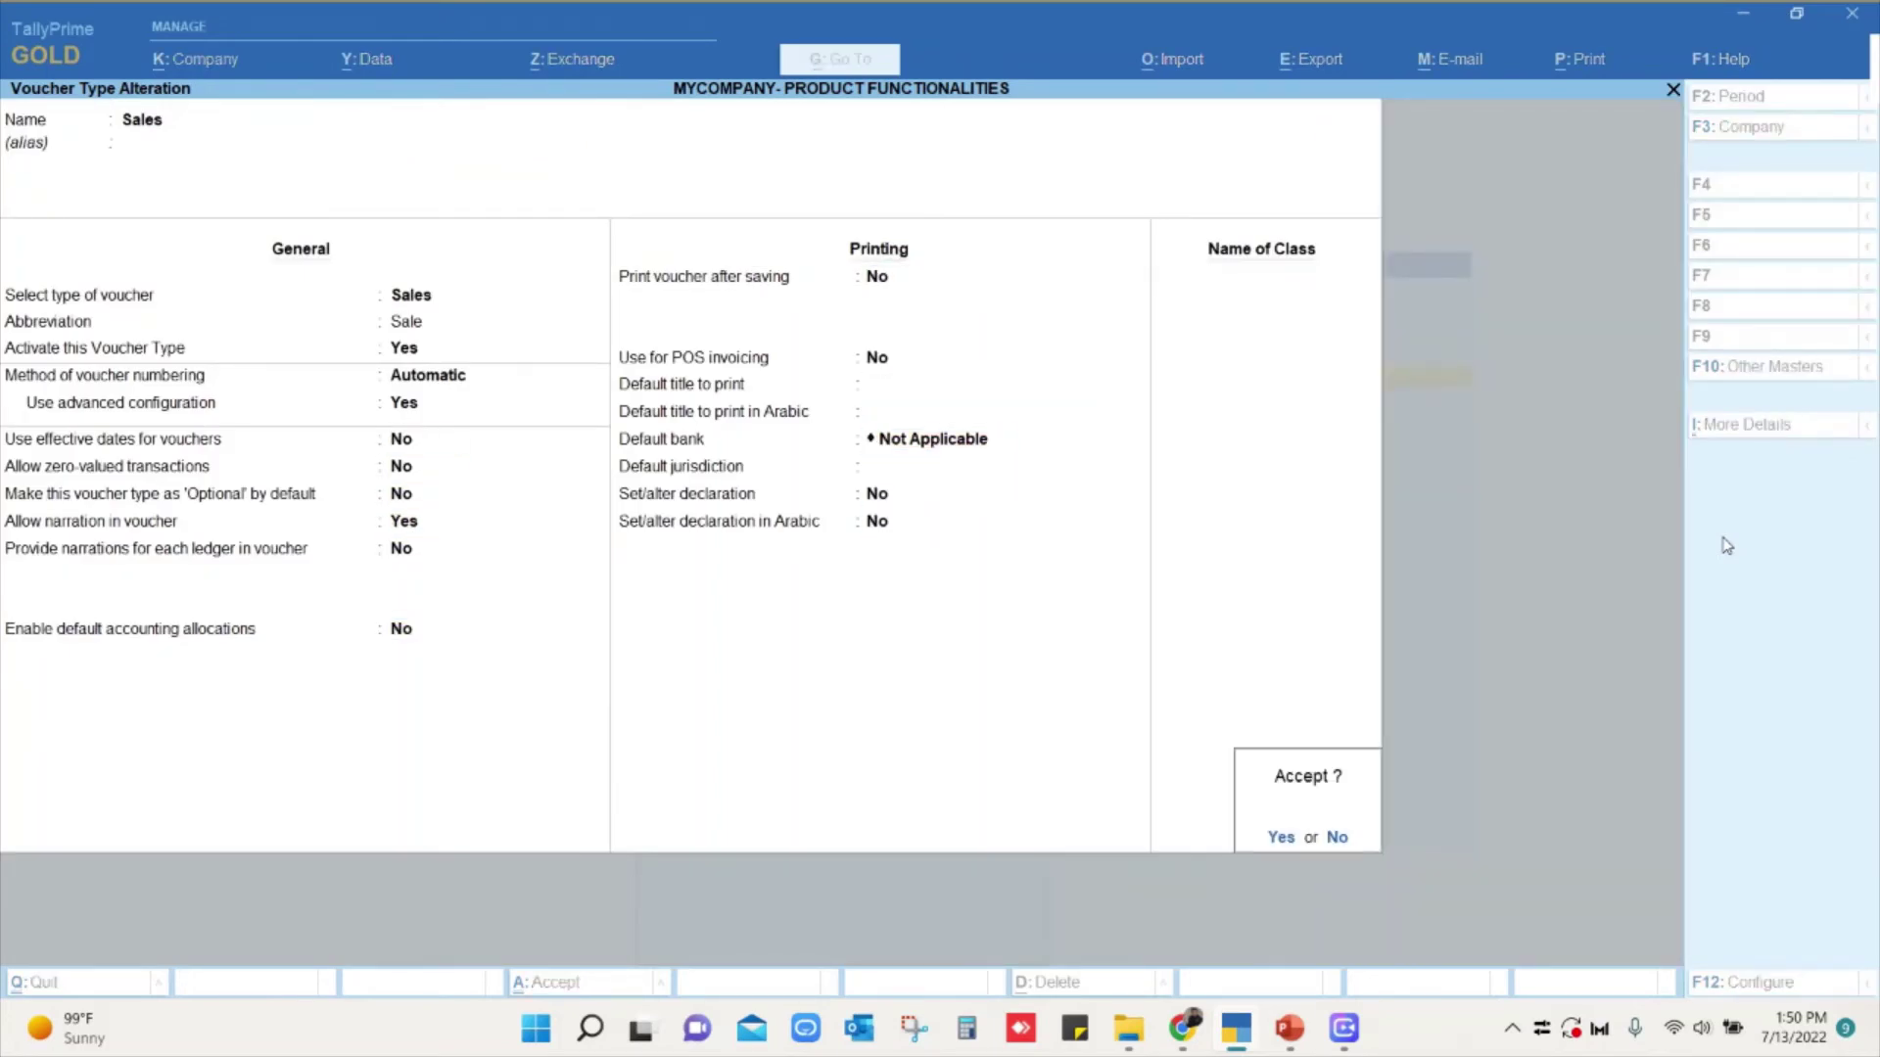
# Check that a new Sales voucher is numbered INV :00001: 2022, then return to the Gateway.
pyautogui.press('Return')
pyautogui.press('Escape')
pyautogui.press('Escape')
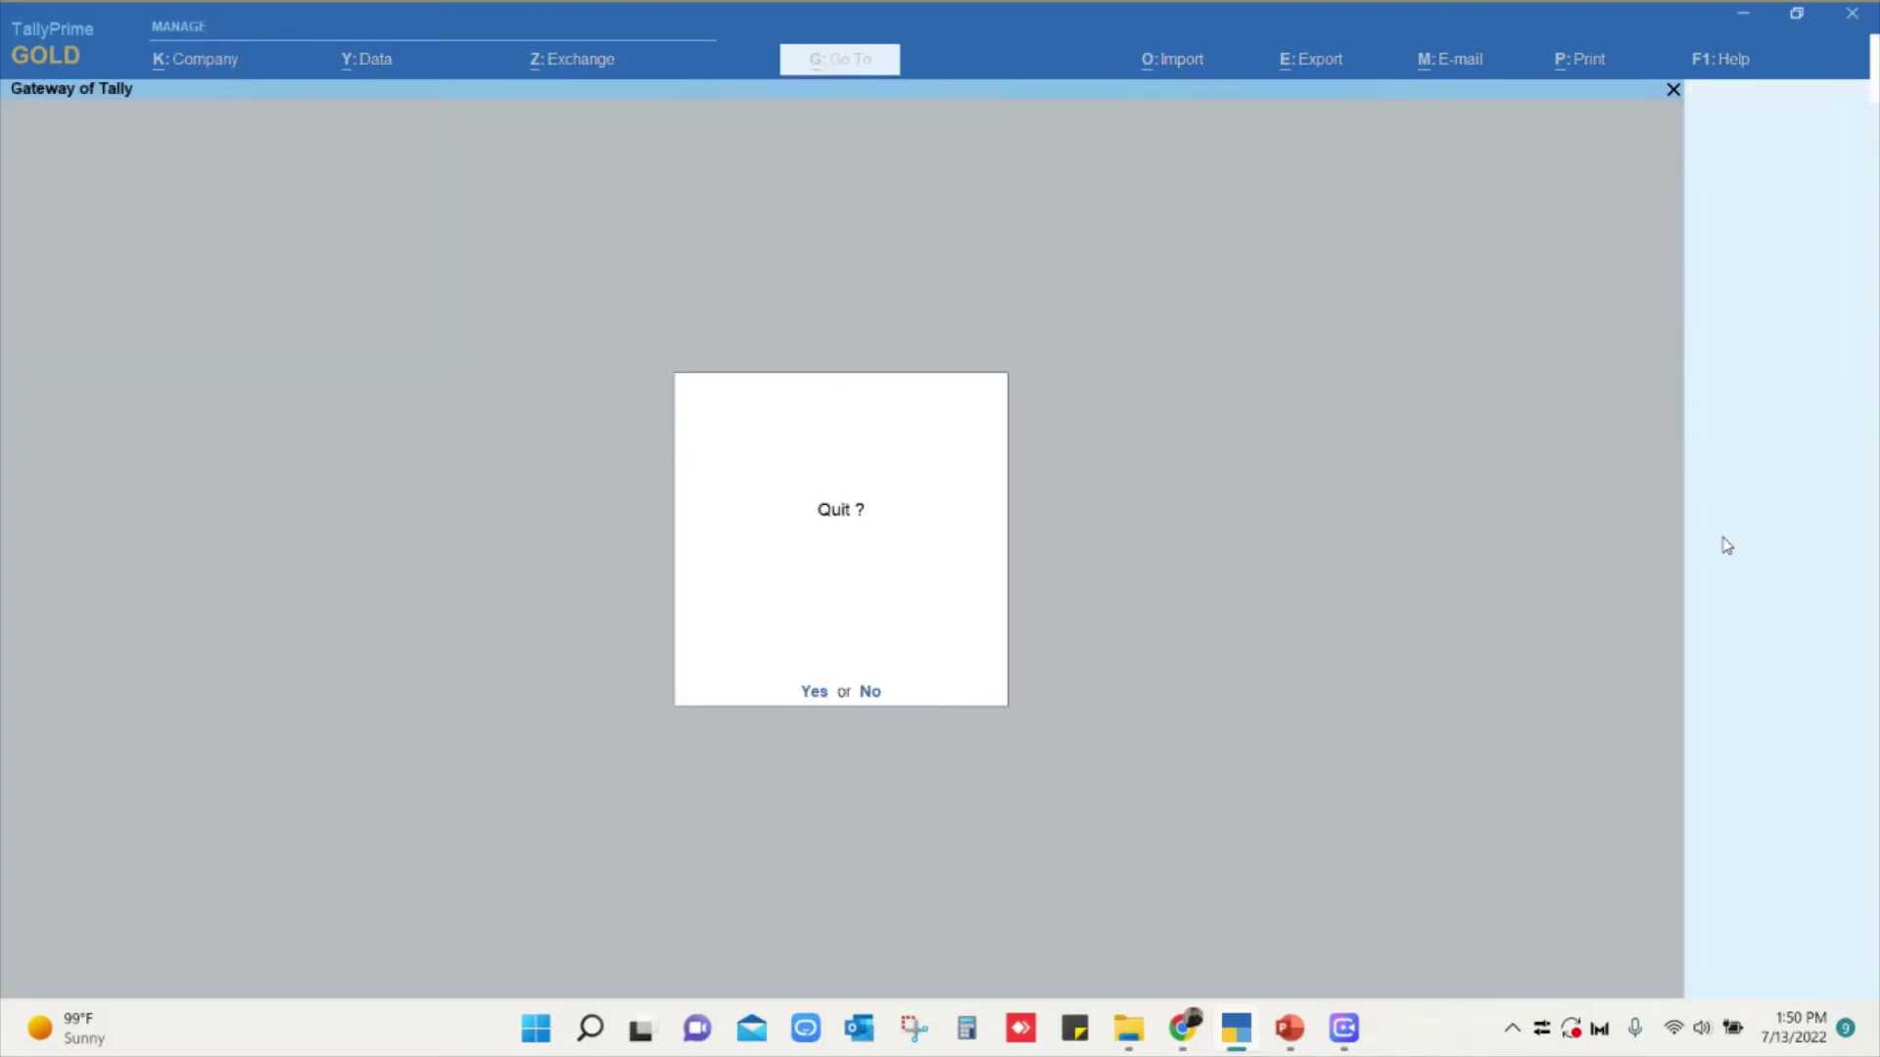
pyautogui.press('Escape')
pyautogui.press('Up')
pyautogui.press('Down')
pyautogui.press('Down')
pyautogui.press('Down')
pyautogui.press('Return')
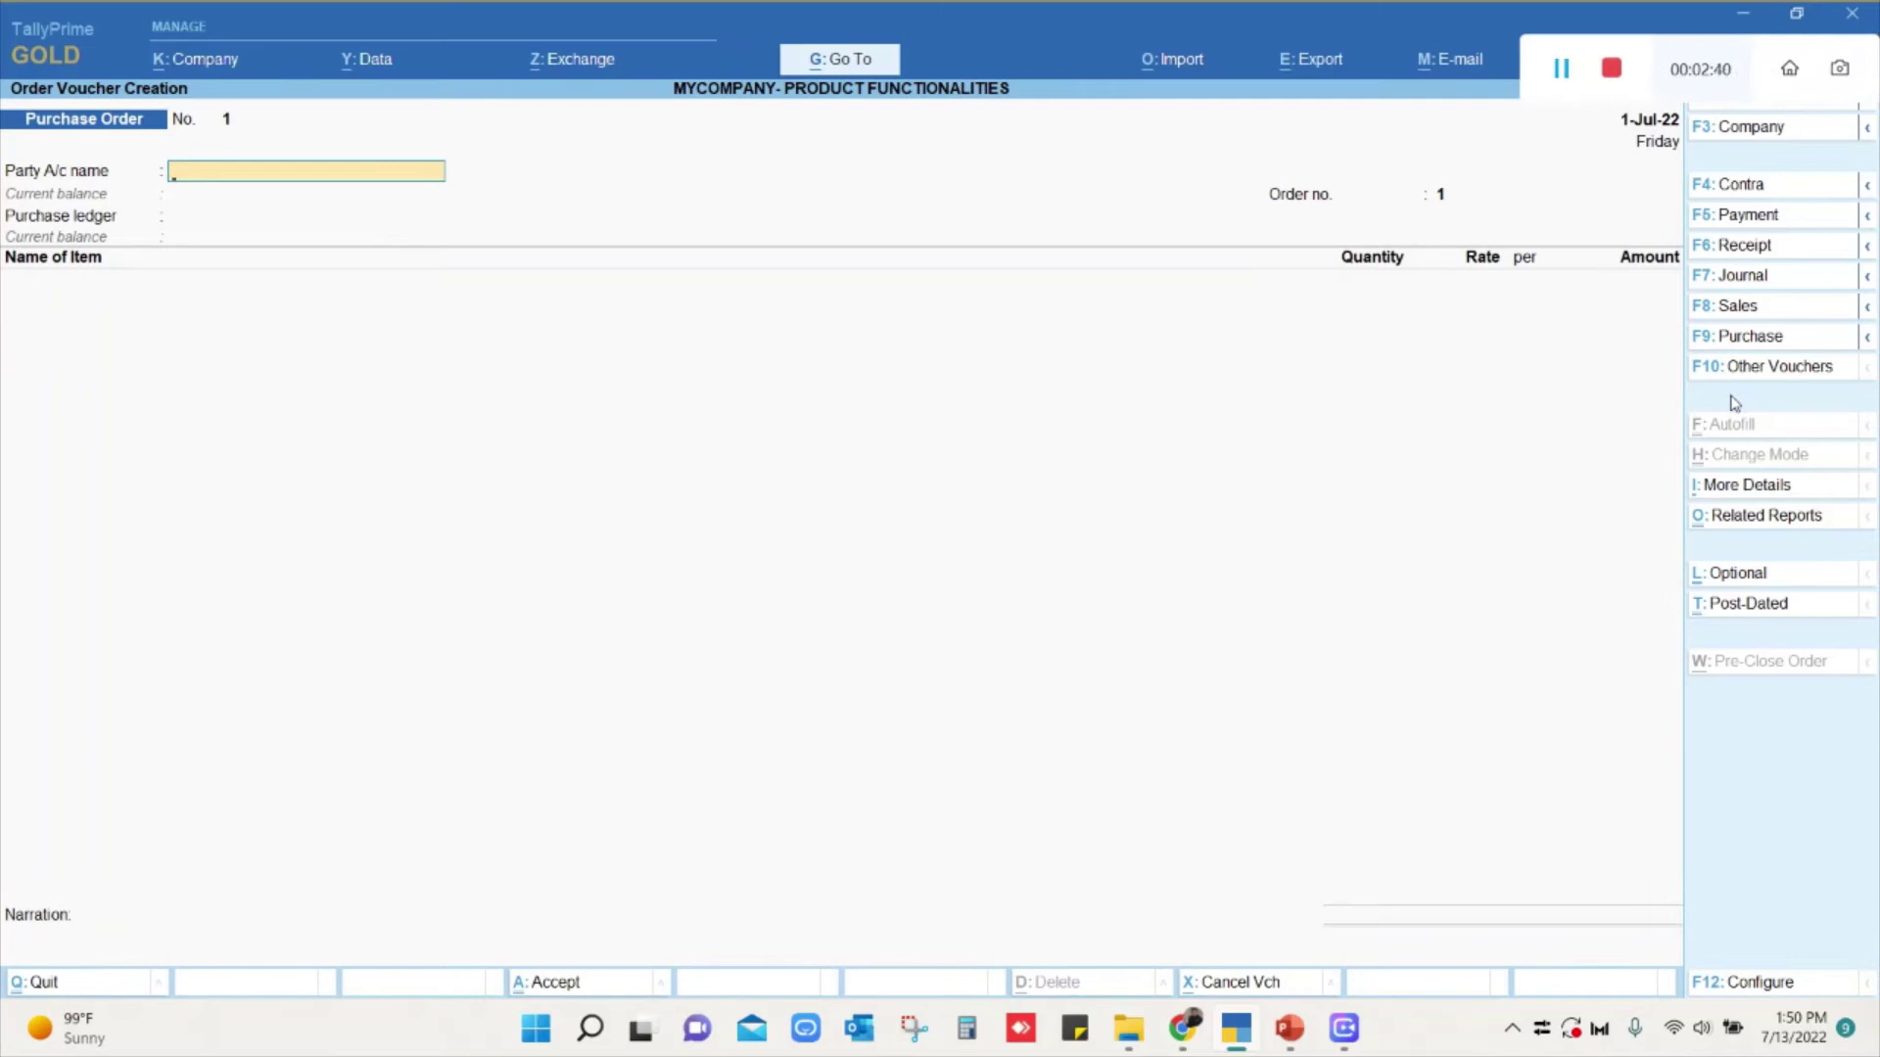
pyautogui.click(1730, 307)
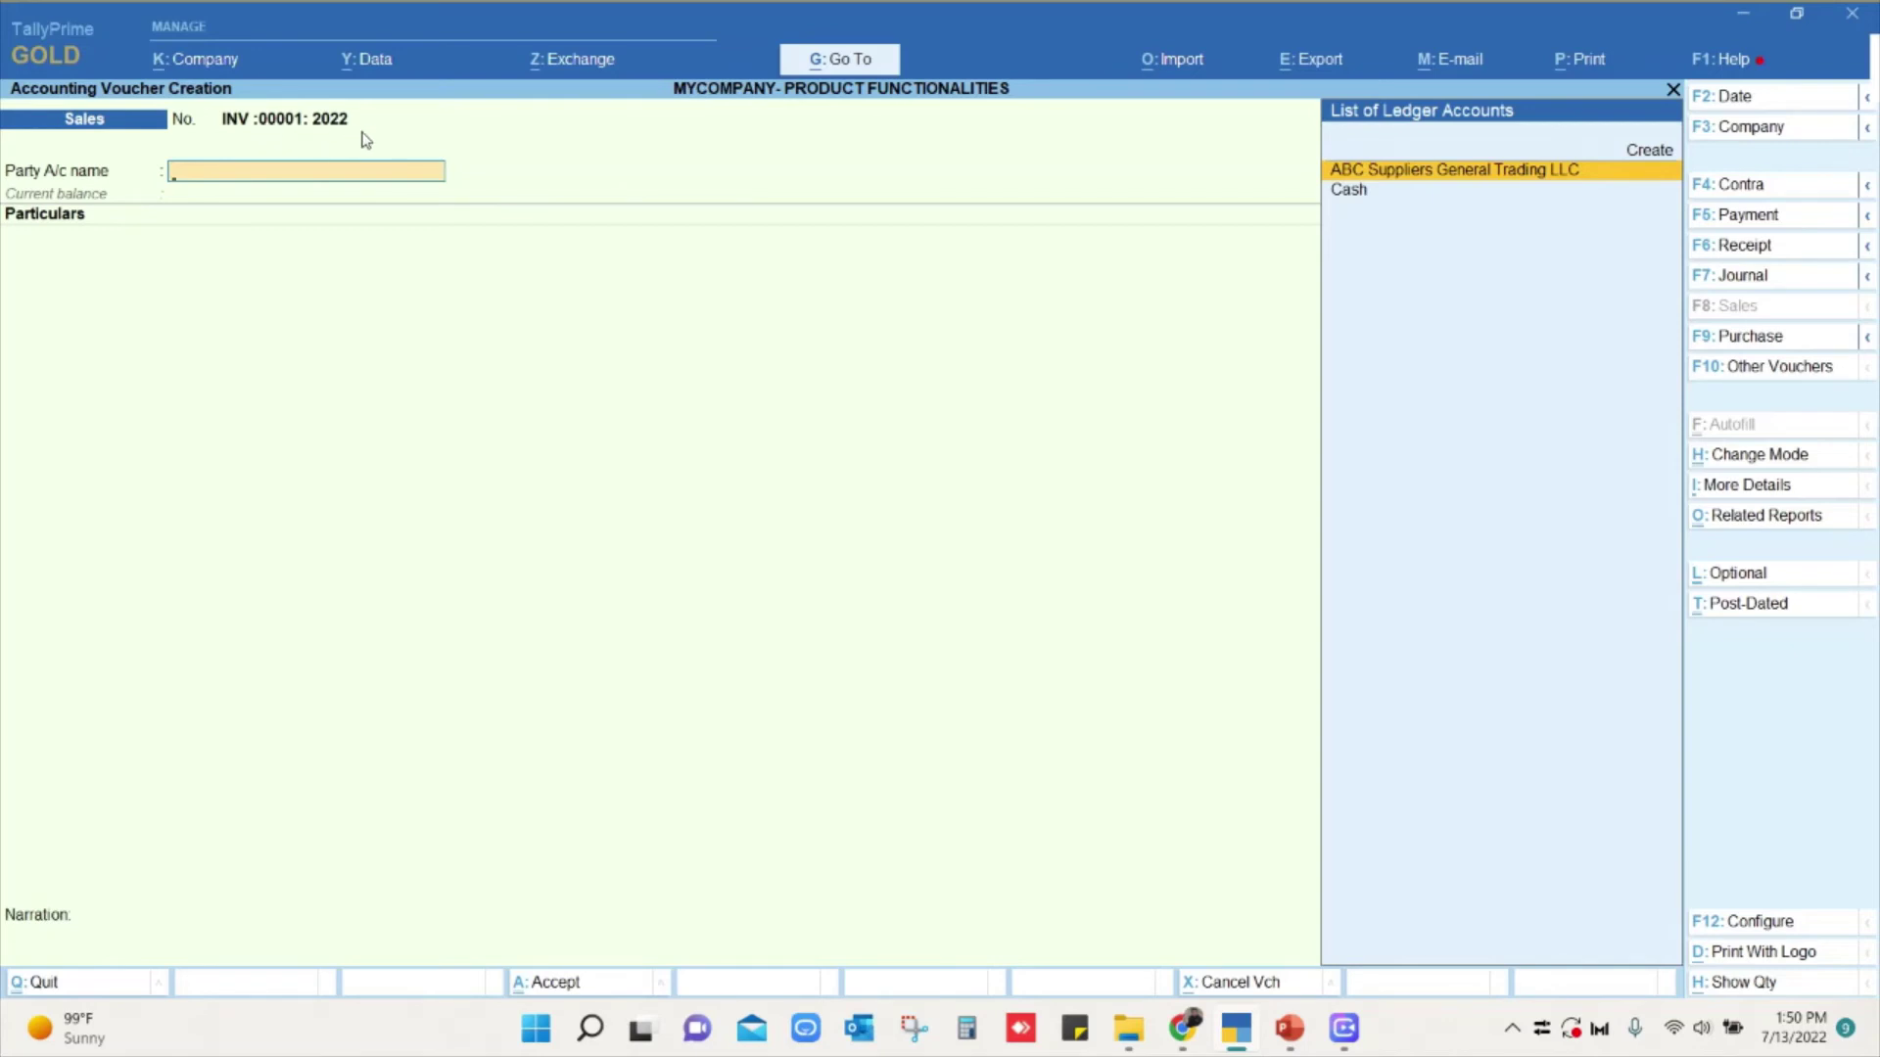
pyautogui.press('Escape')
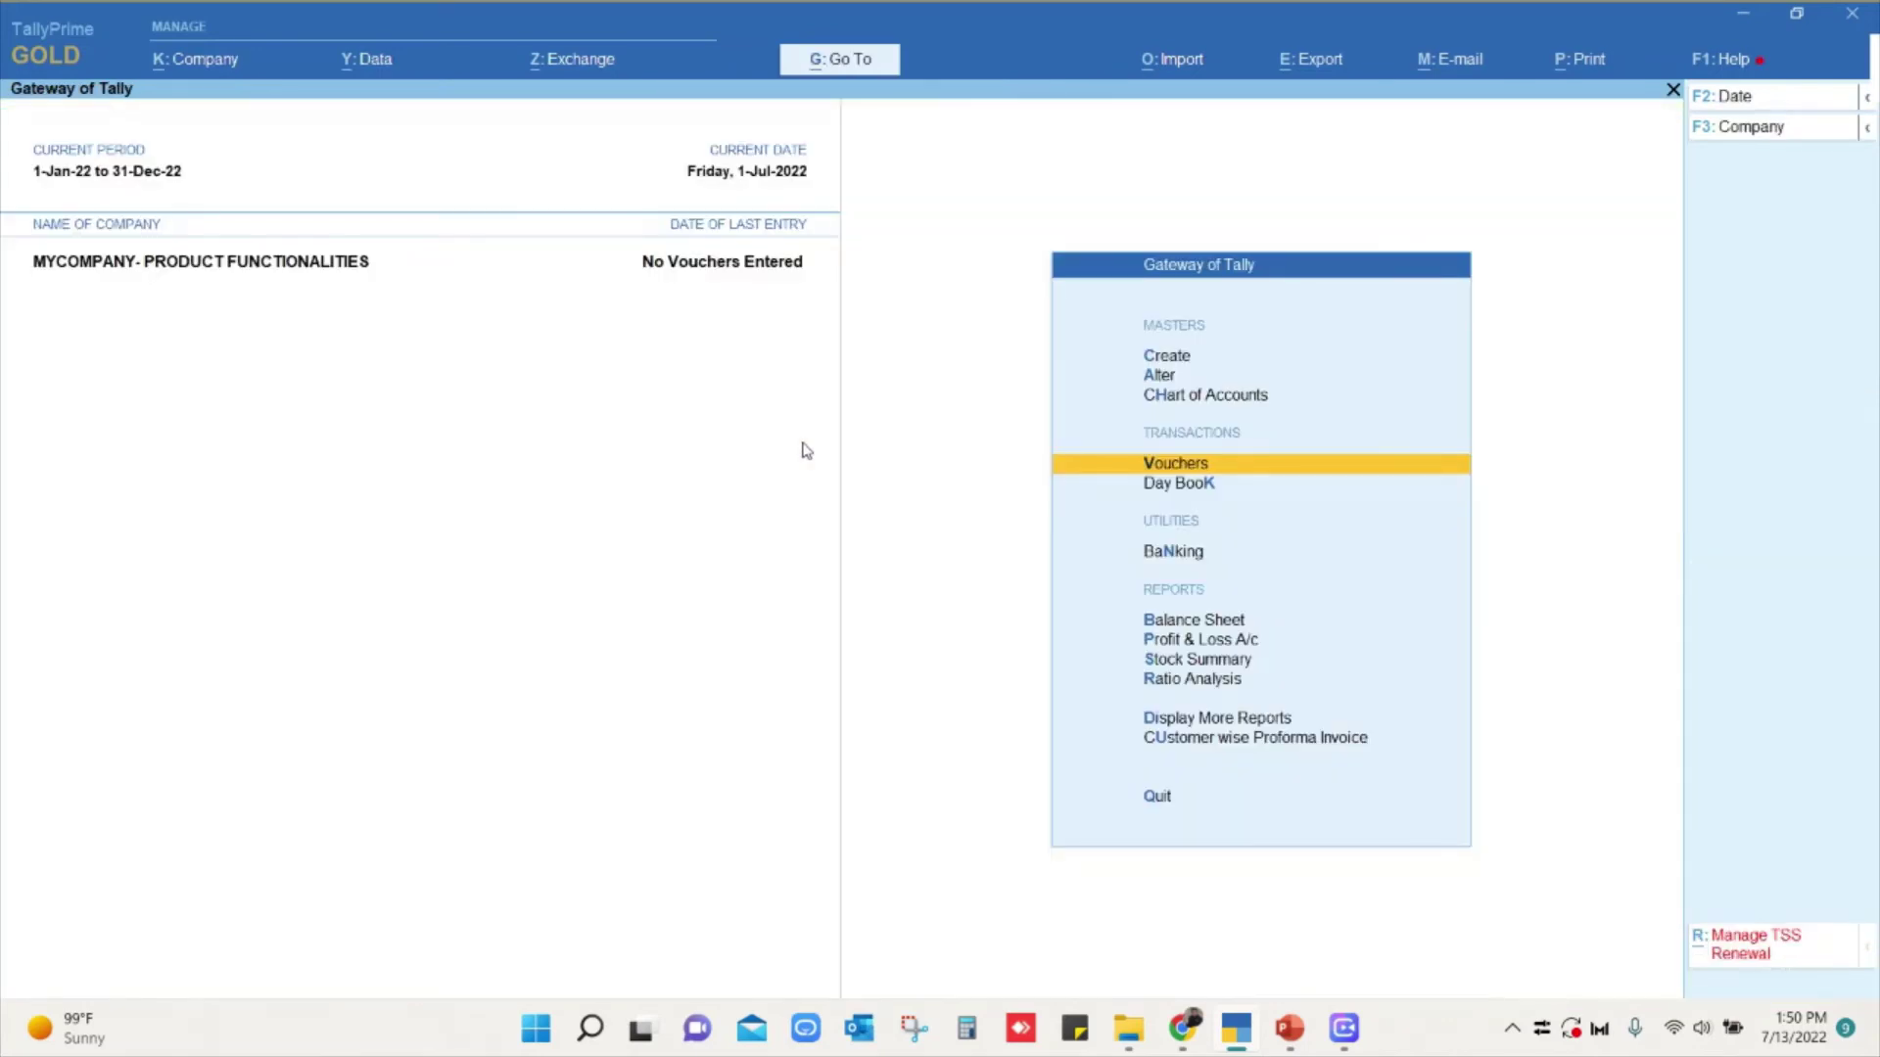
pyautogui.press('Up')
pyautogui.press('Up')
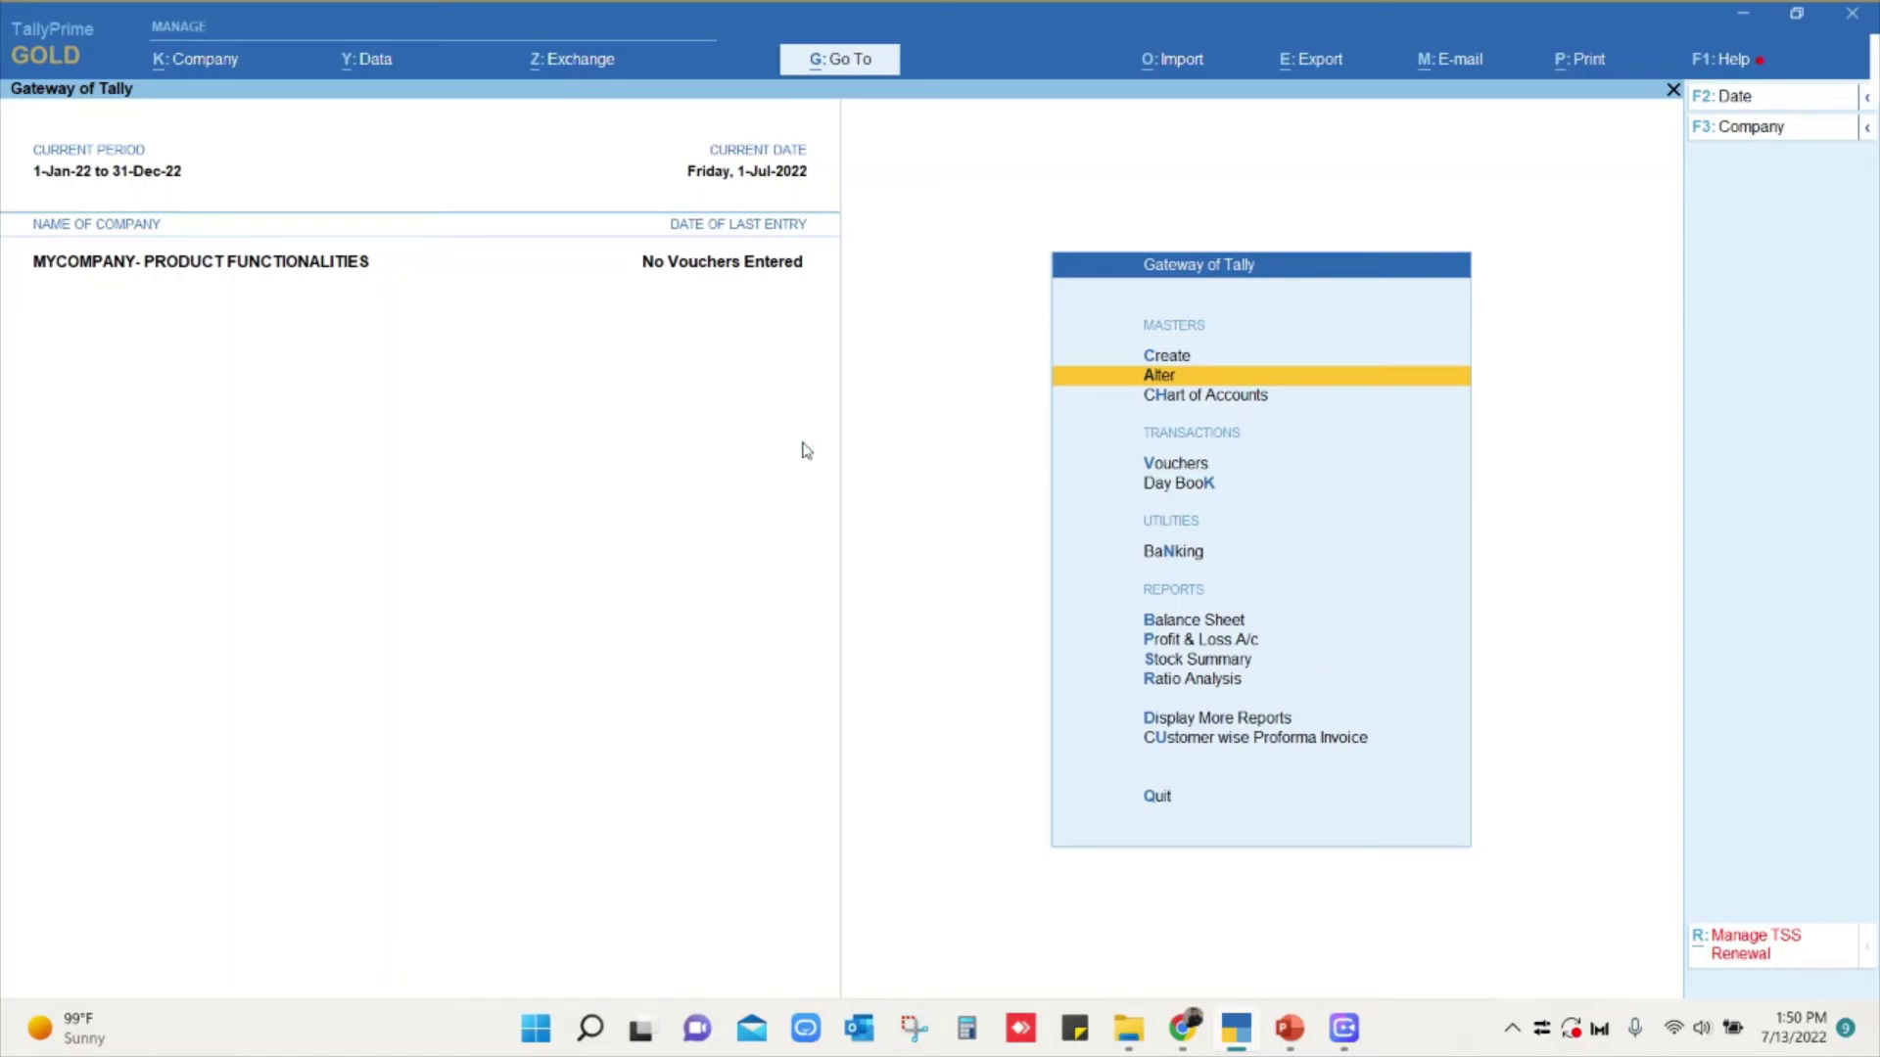
# Open the Purchase Order voucher type, keep Automatic numbering and enable advanced configuration.
pyautogui.press('Return')
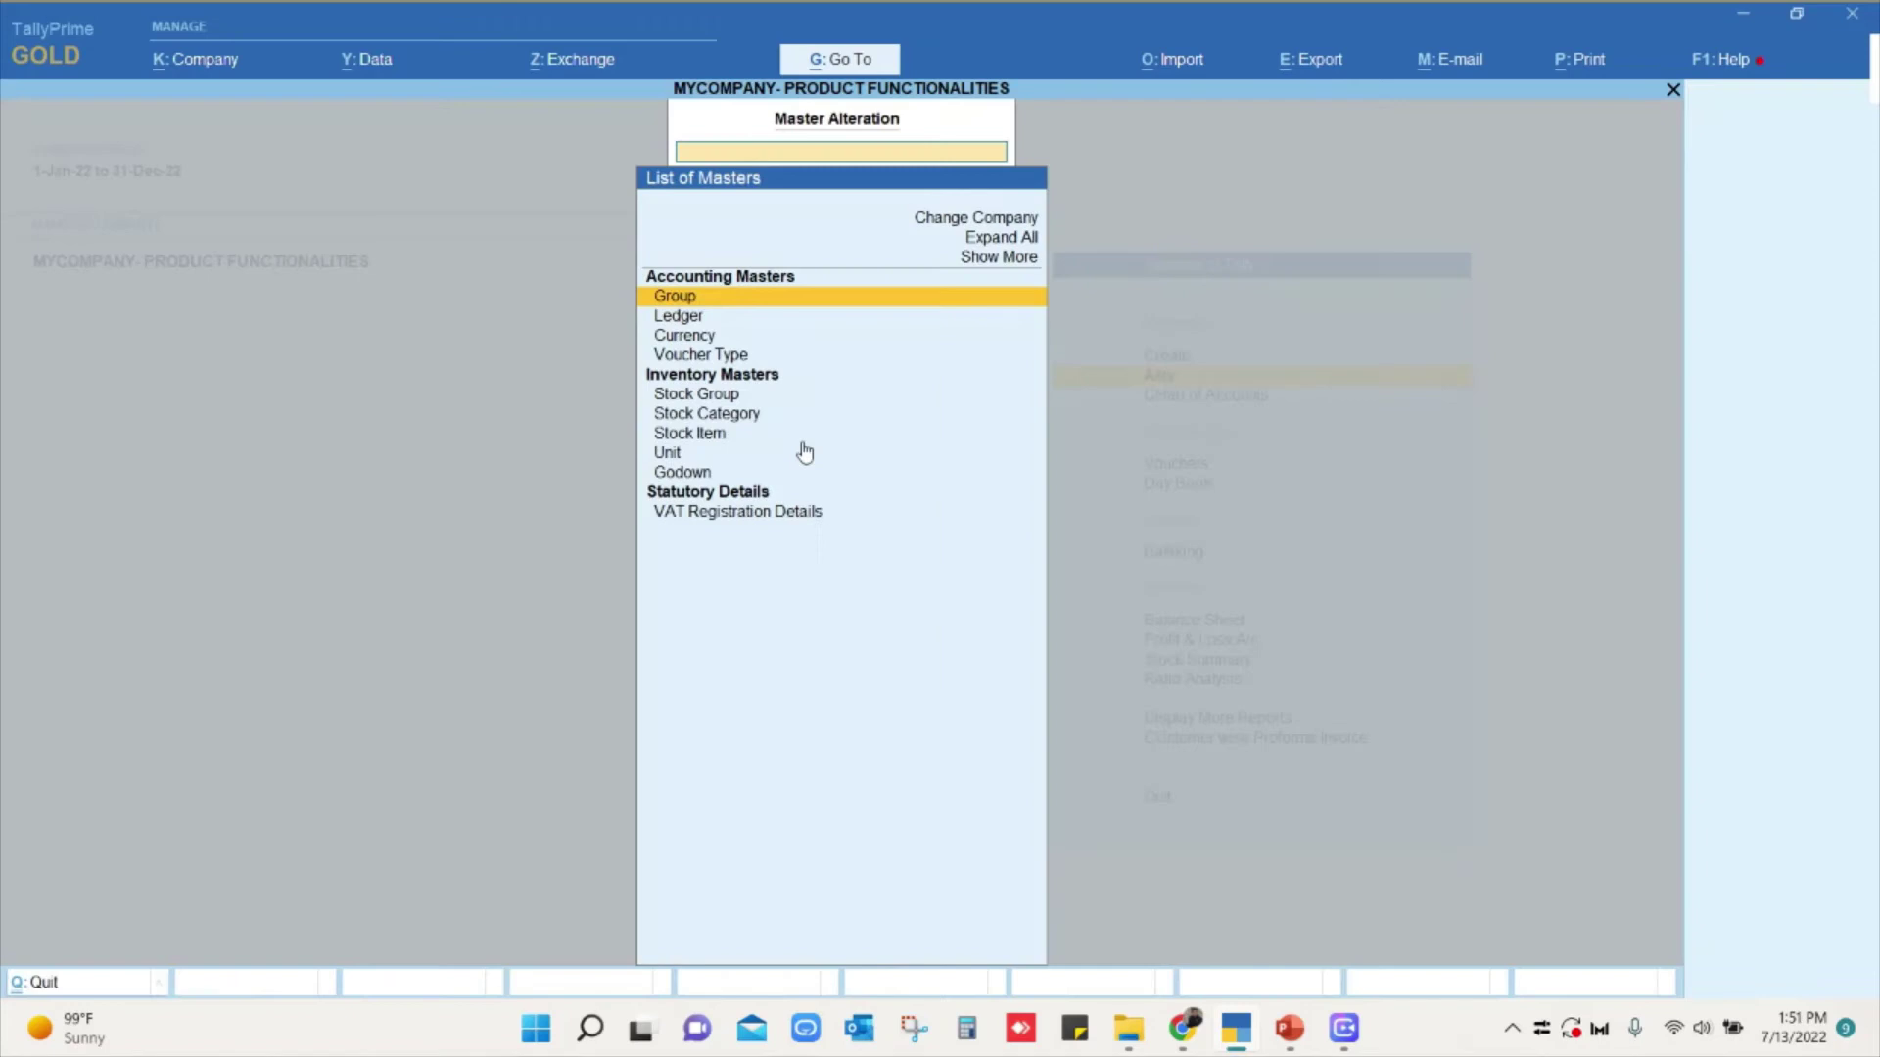
pyautogui.press('Down')
pyautogui.press('Down')
pyautogui.press('Down')
pyautogui.press('Return')
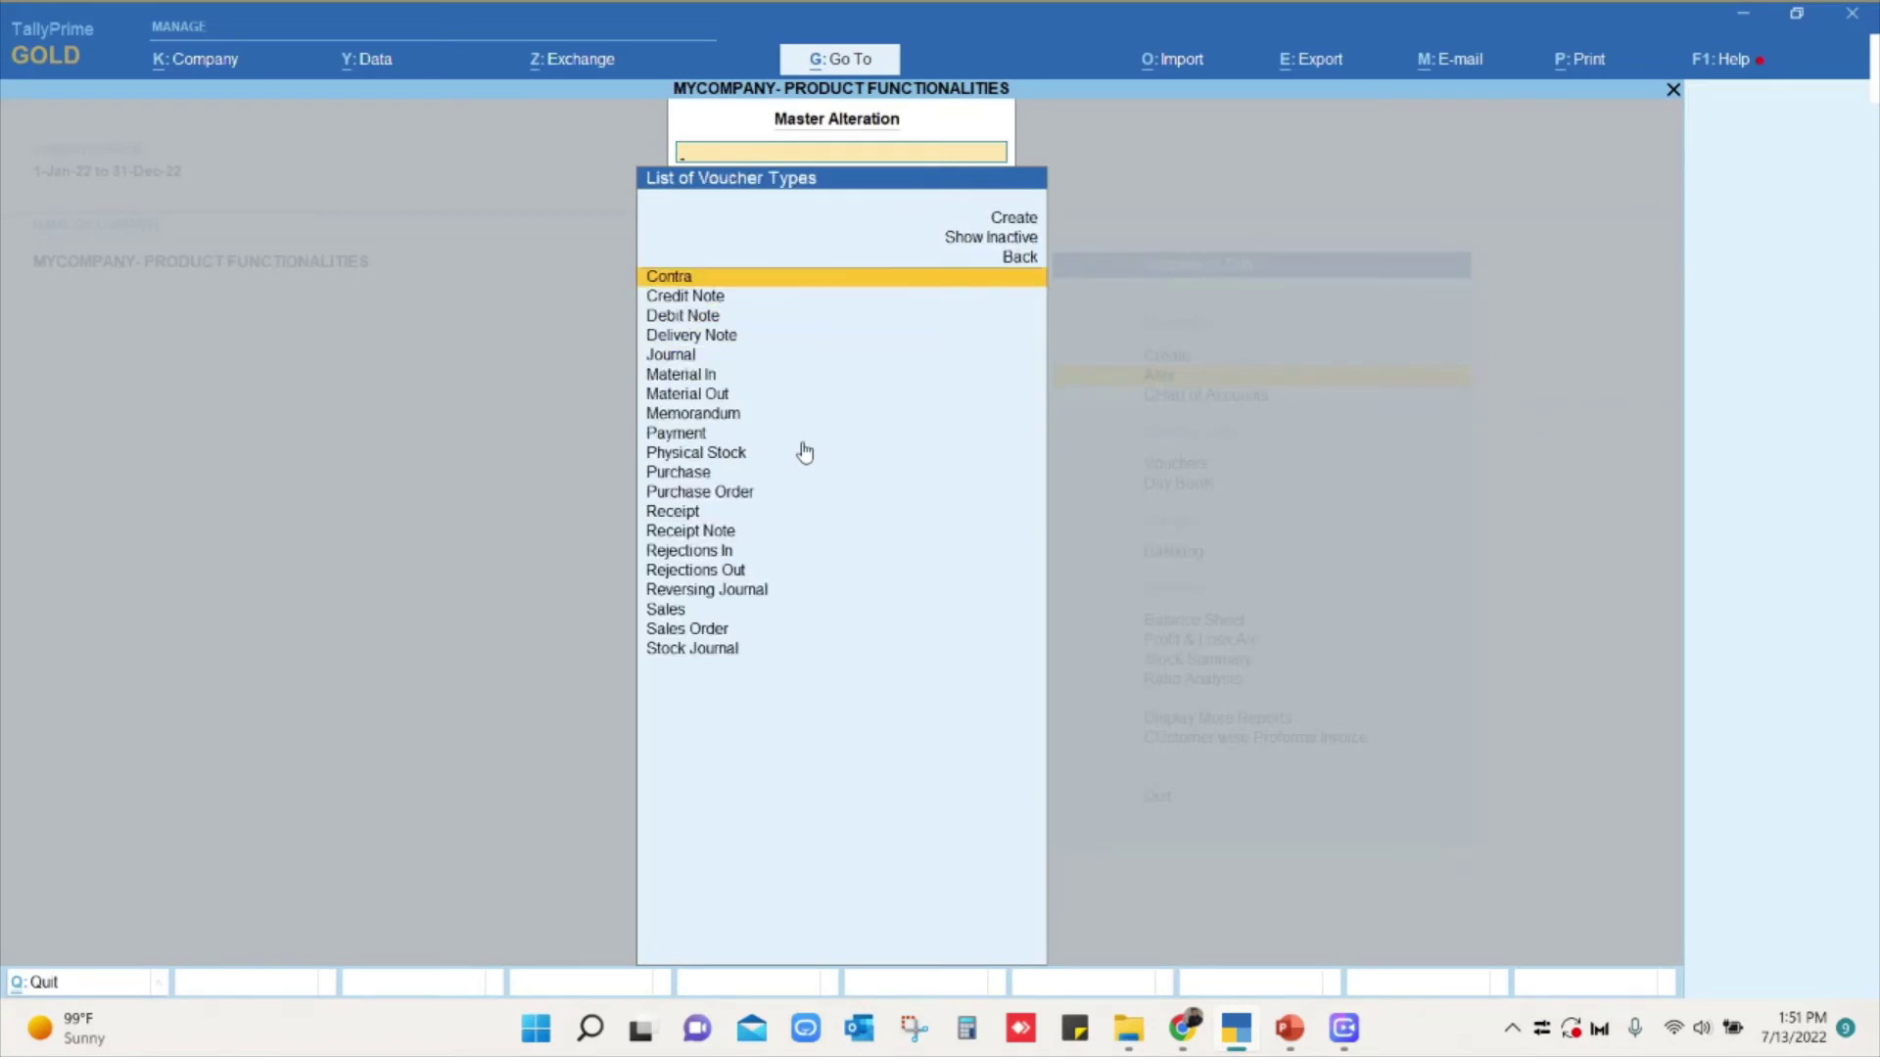
pyautogui.write('pu')
pyautogui.press('Down')
pyautogui.press('Return')
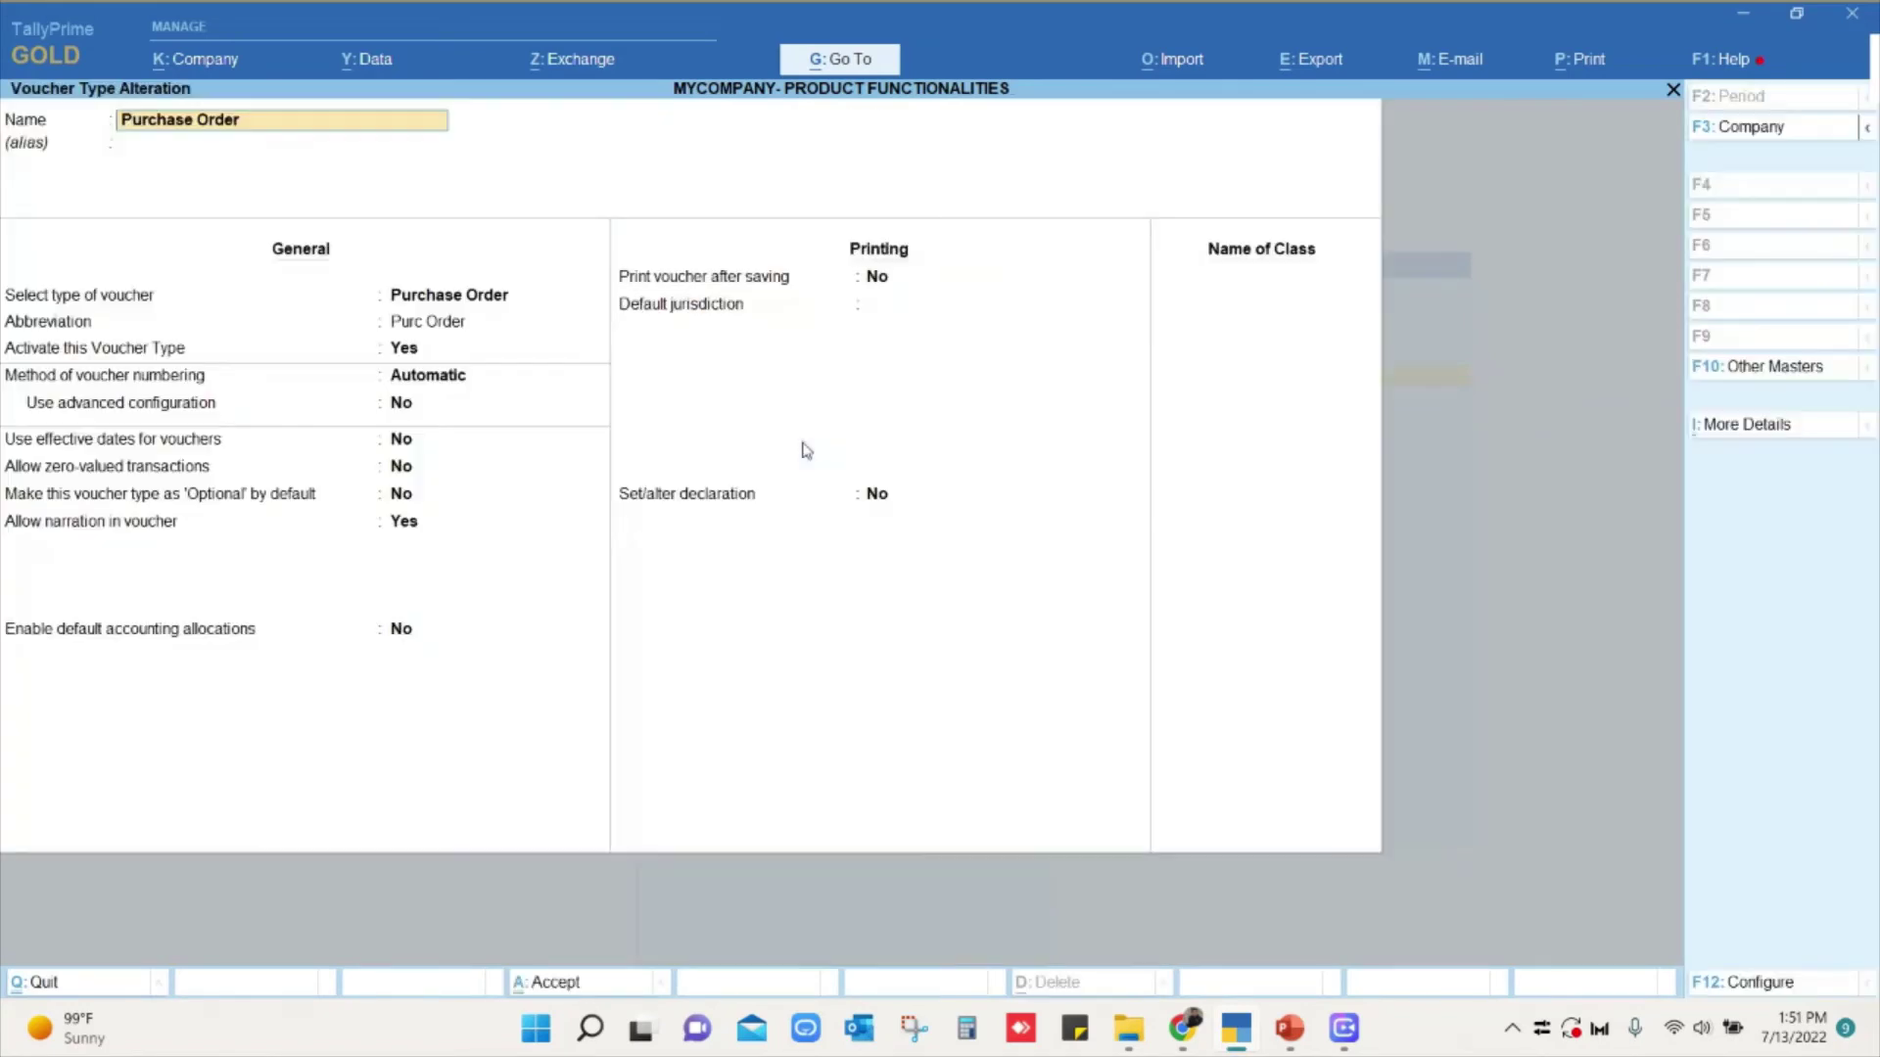
pyautogui.press('Return')
pyautogui.press('Return')
pyautogui.press('Return')
pyautogui.press('Return')
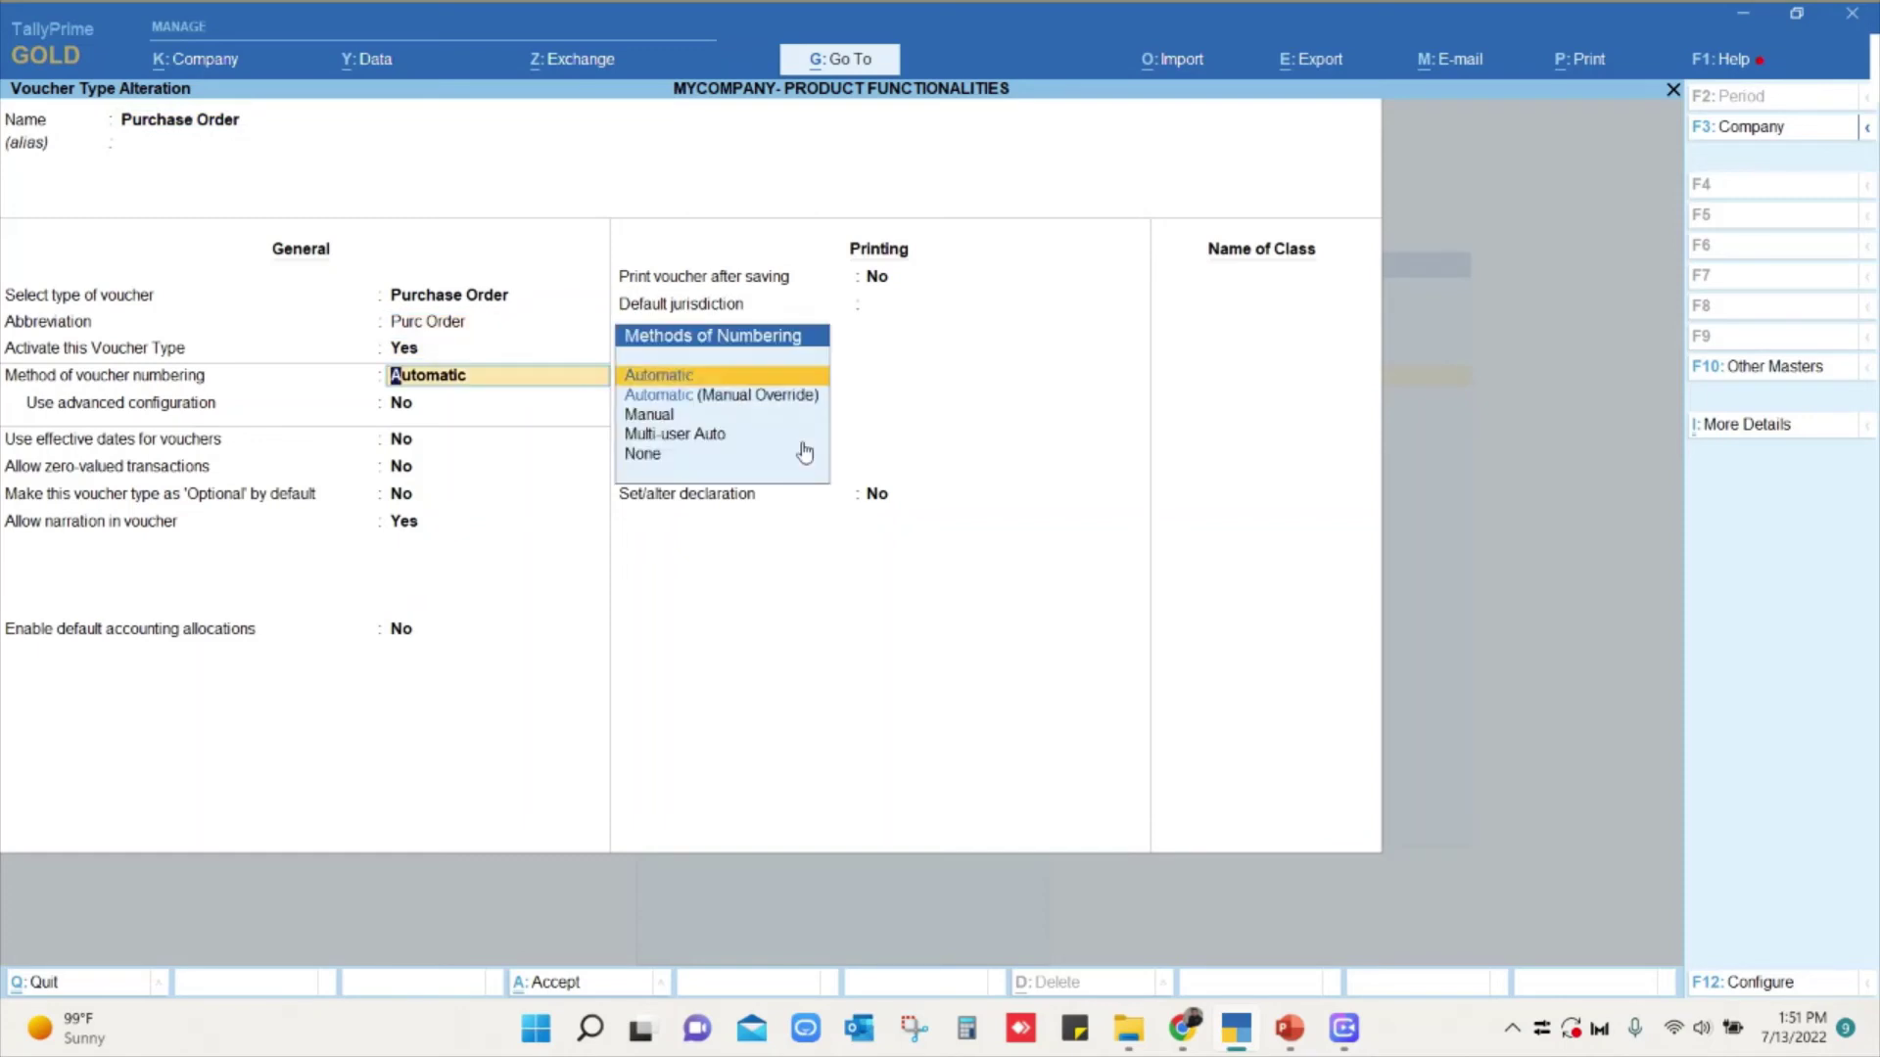
pyautogui.press('Return')
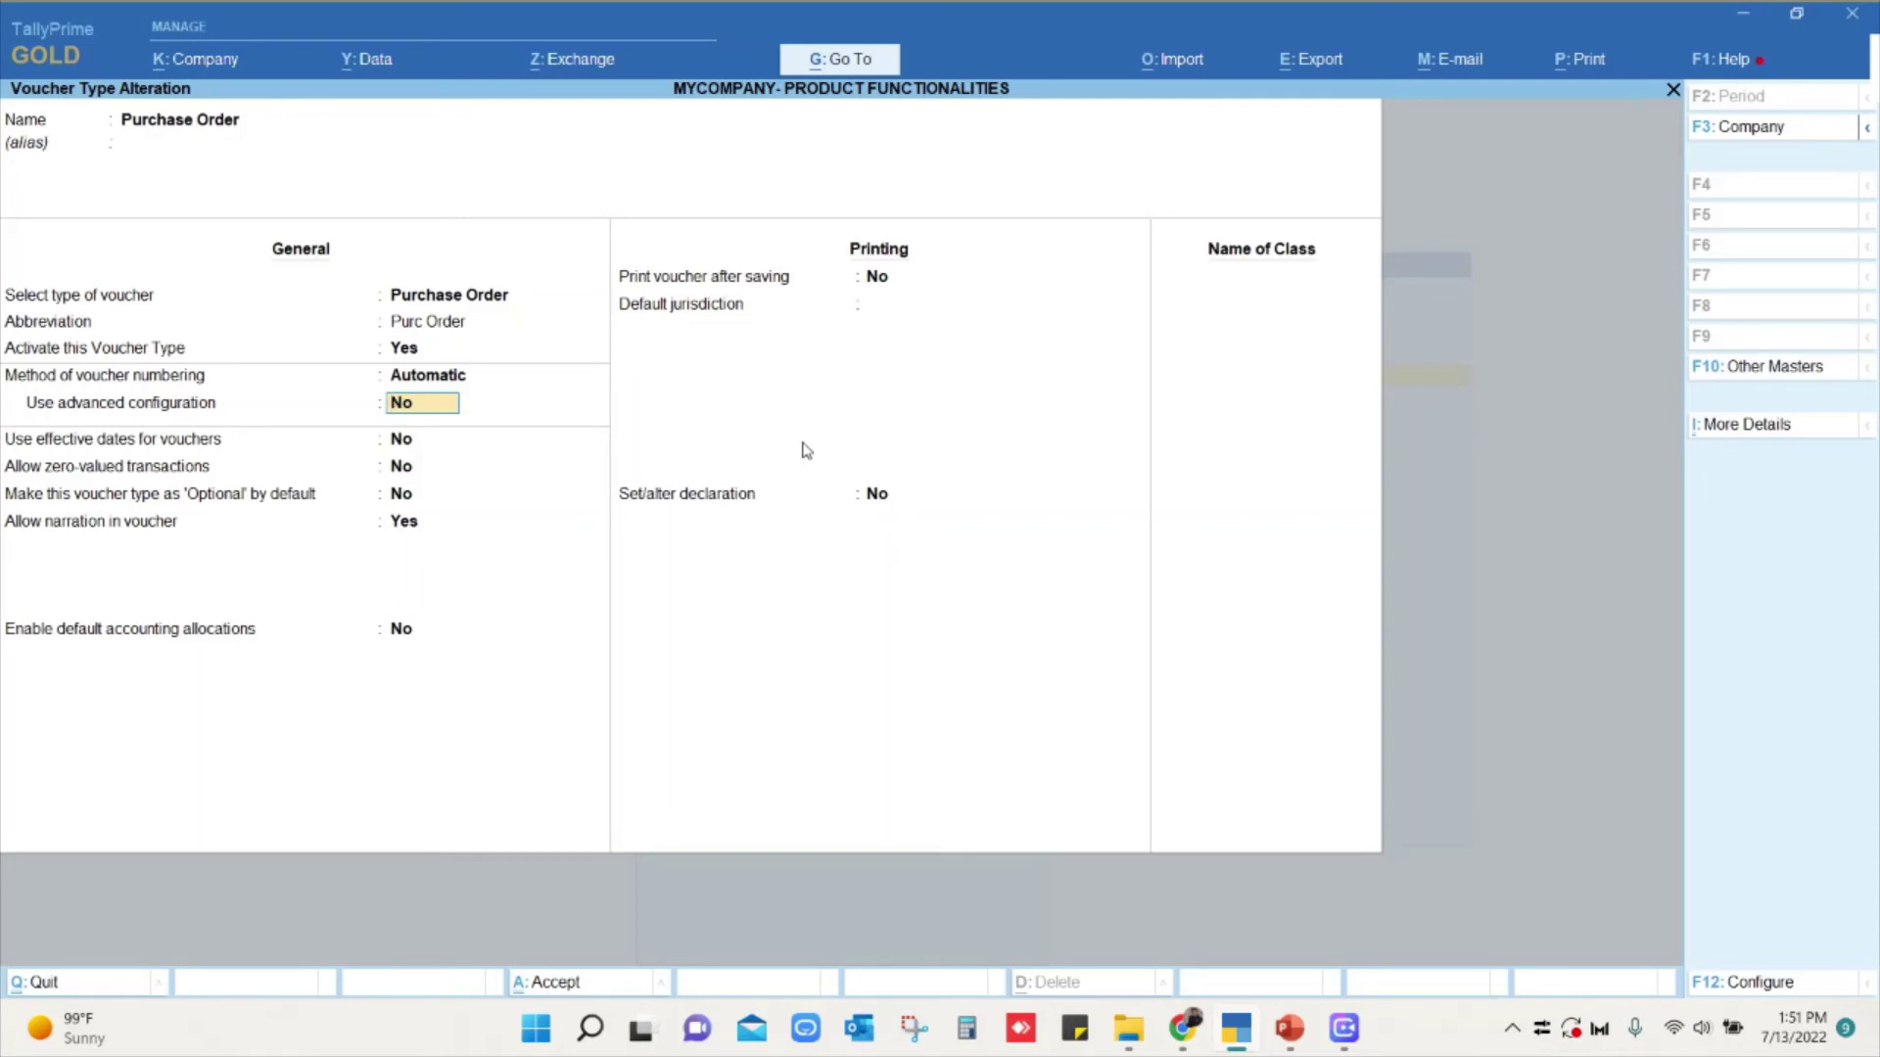
pyautogui.write('yes')
pyautogui.press('Return')
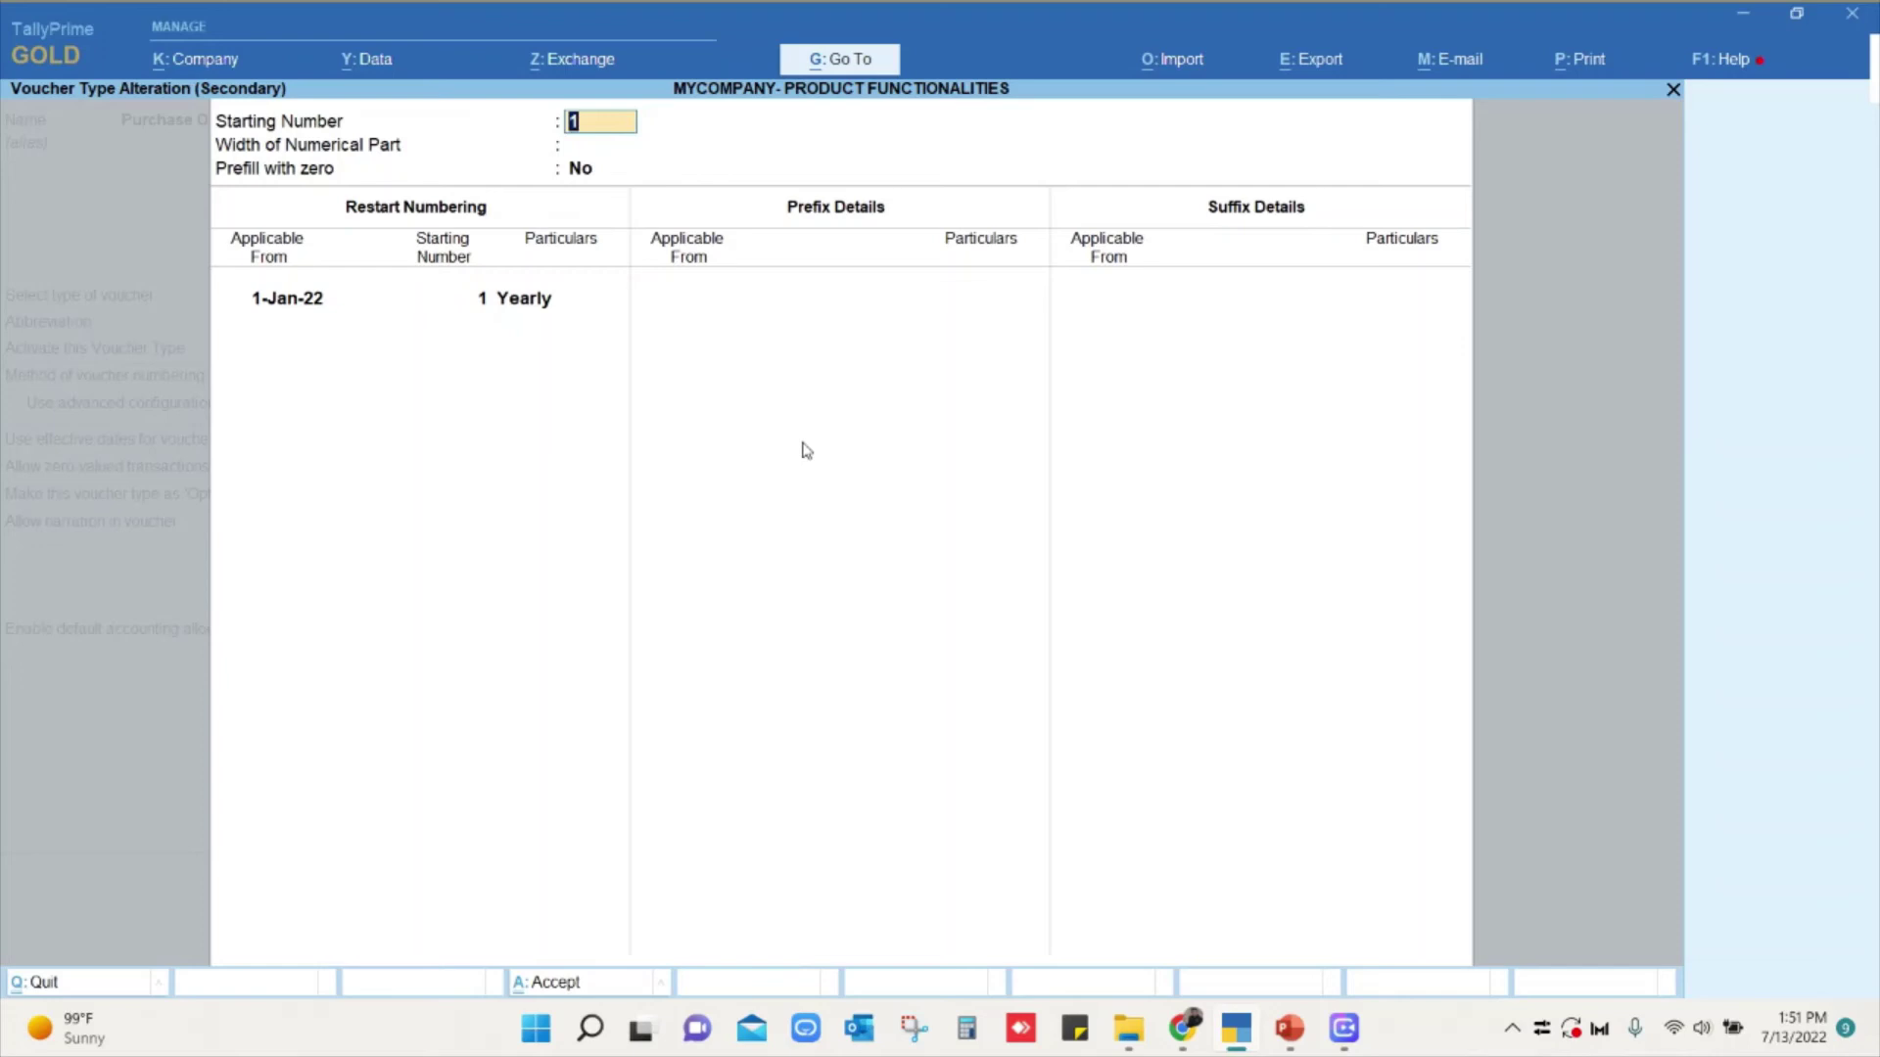
# Set starting number 456 with a 4-digit numerical part prefilled with zeros.
pyautogui.write('456')
pyautogui.press('Return')
pyautogui.write('4')
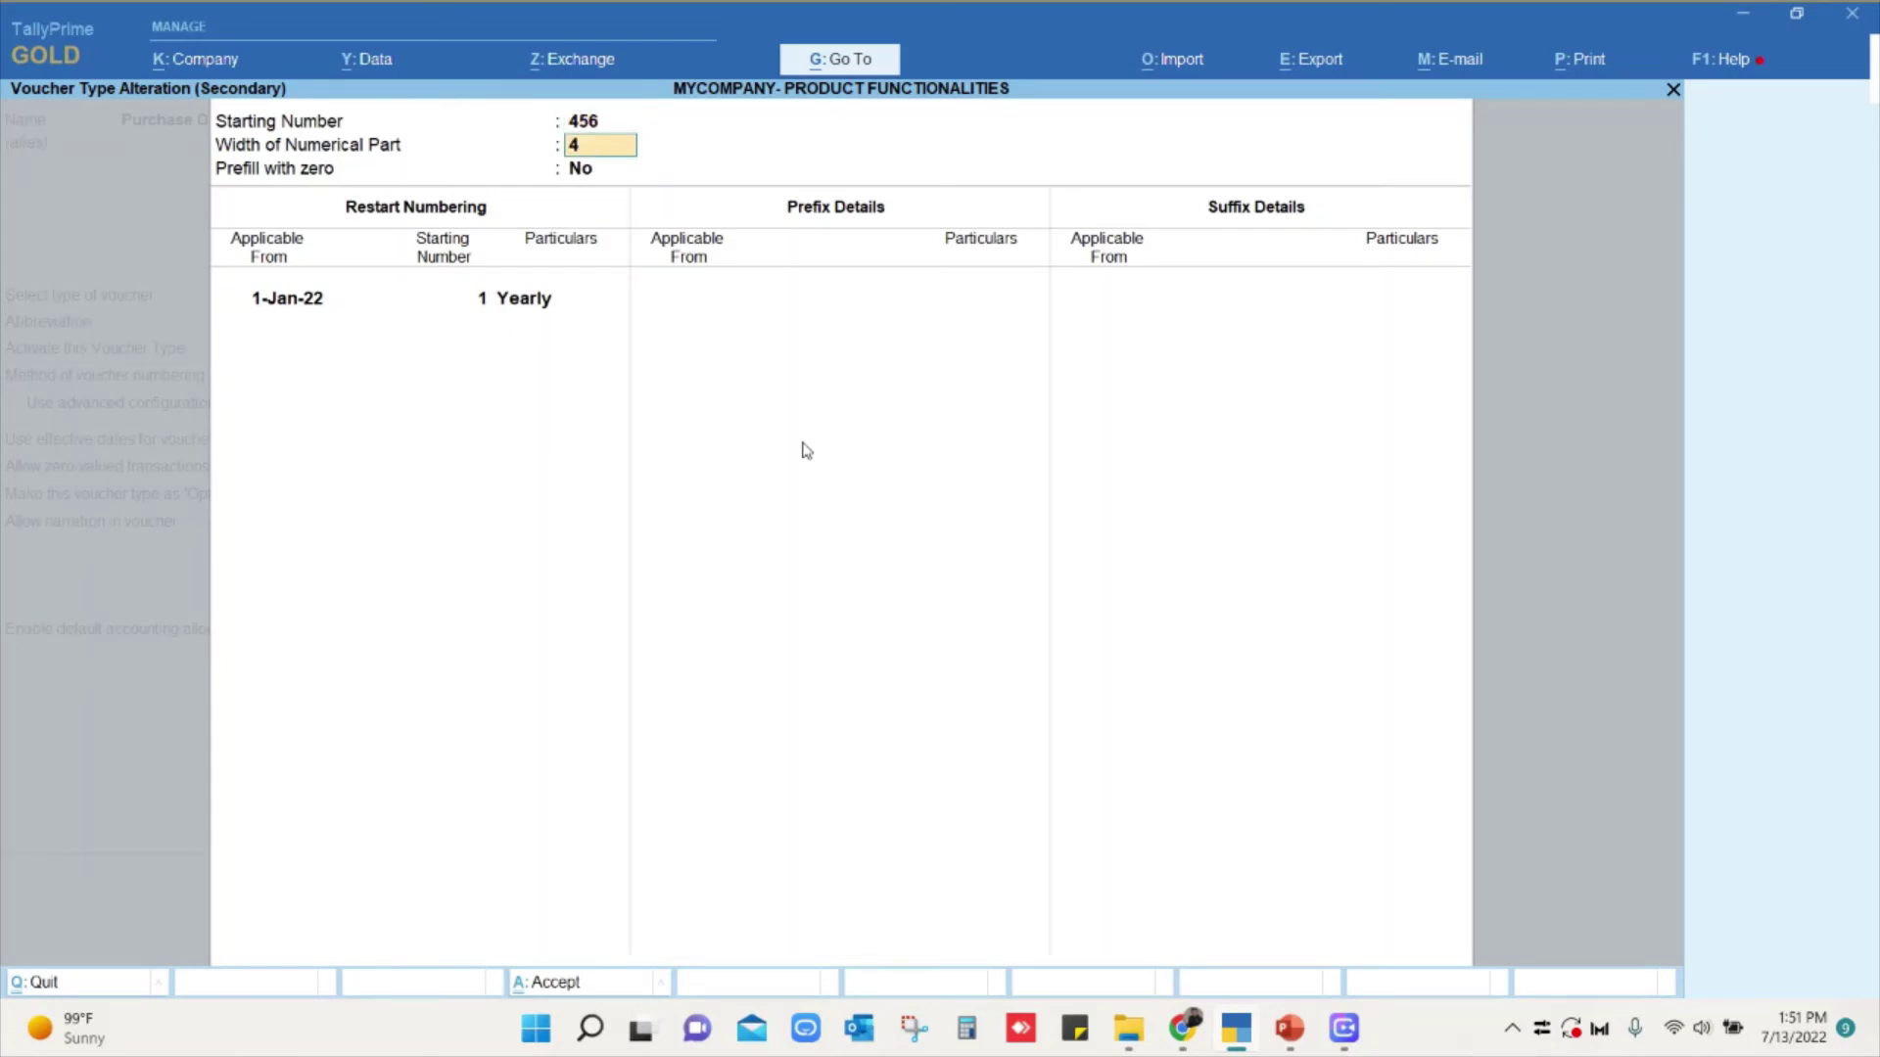
pyautogui.press('Return')
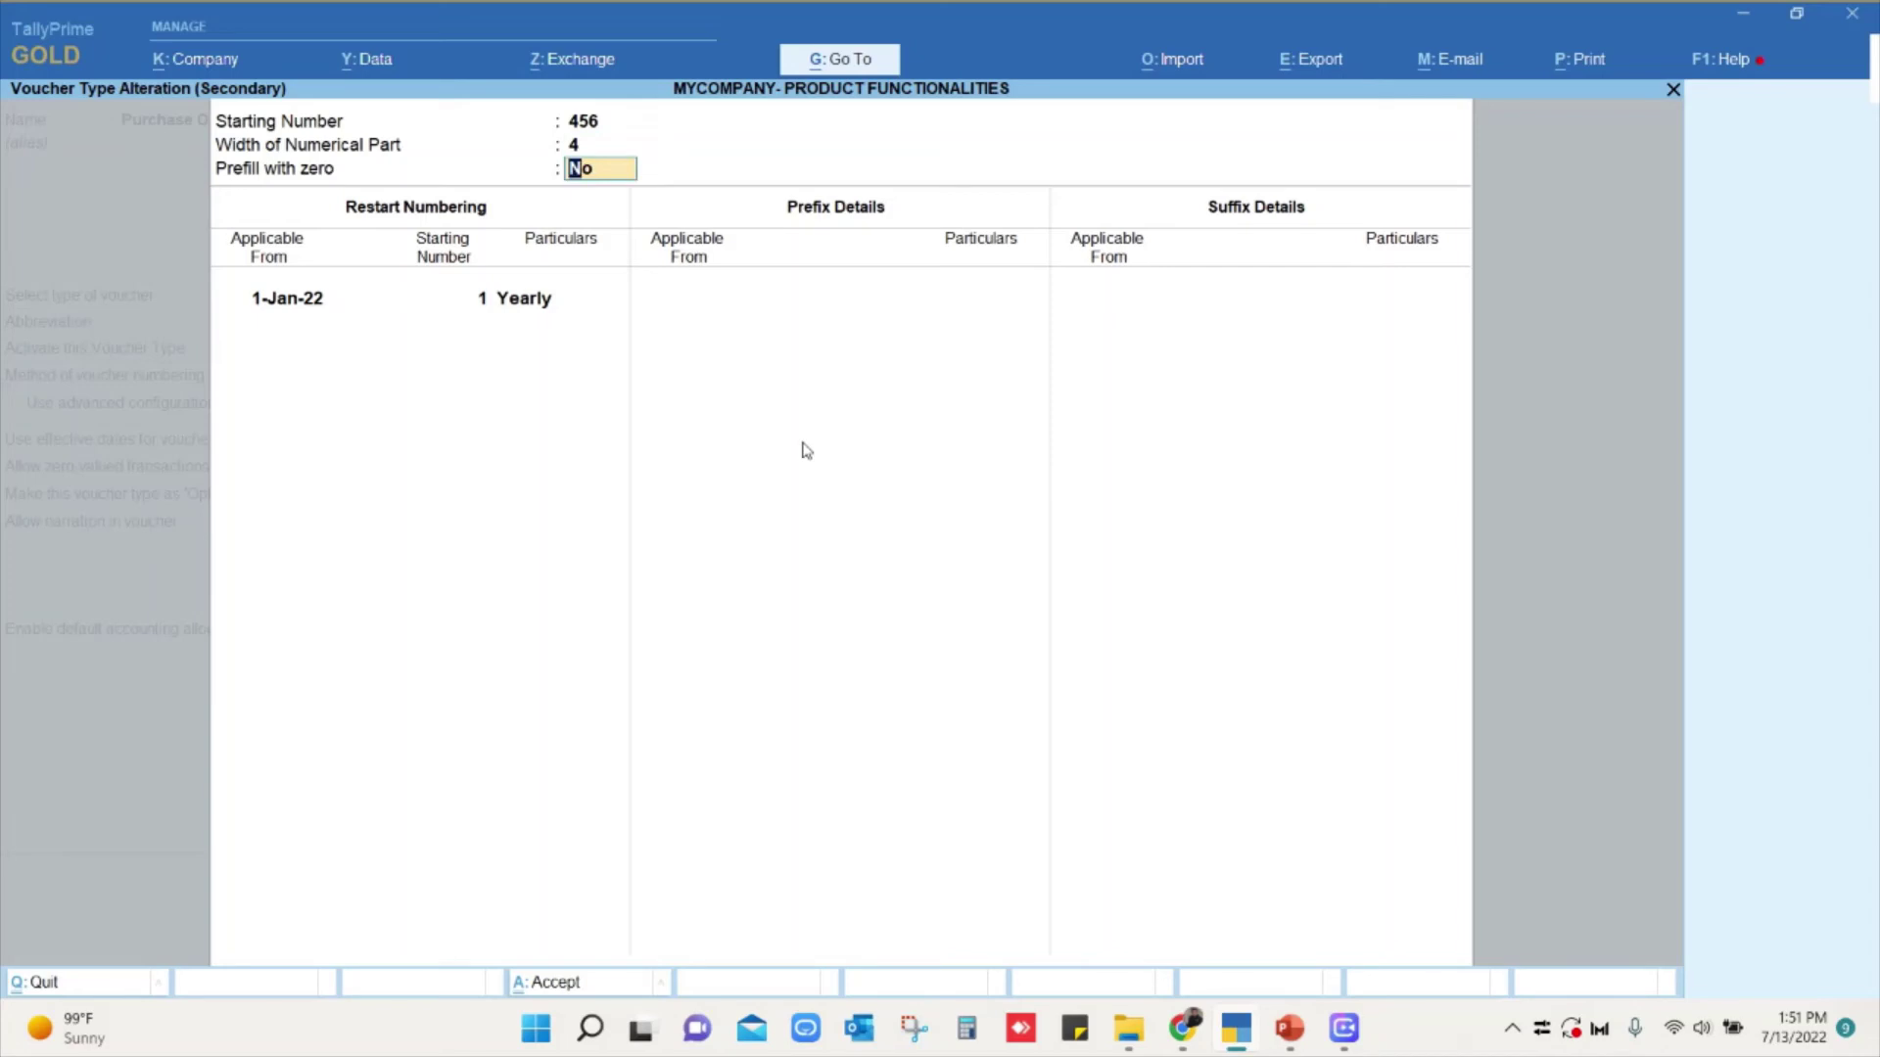
pyautogui.write('y')
pyautogui.press('Return')
pyautogui.press('Return')
pyautogui.press('Return')
pyautogui.press('Return')
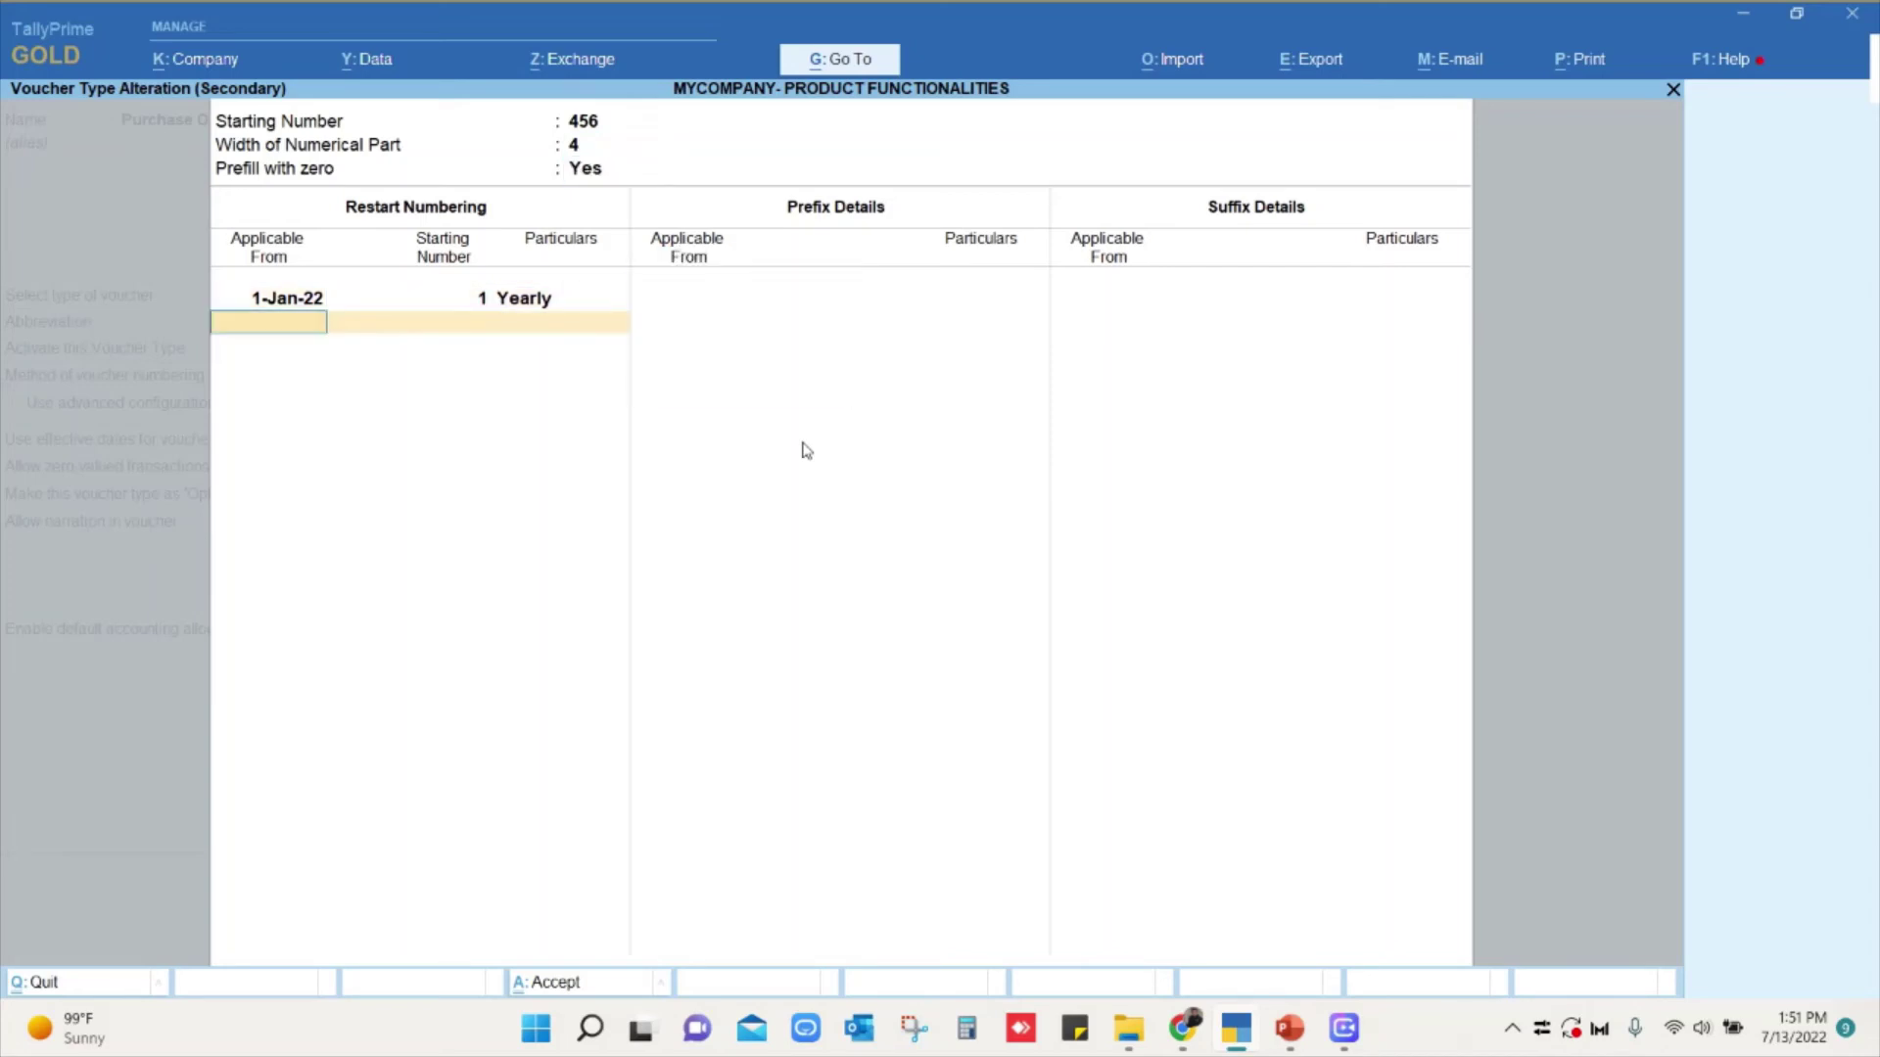
# Add a restart row from 1-Jul-22 at 456 and set prefix 'LPO :'.
pyautogui.write('july')
pyautogui.press('Return')
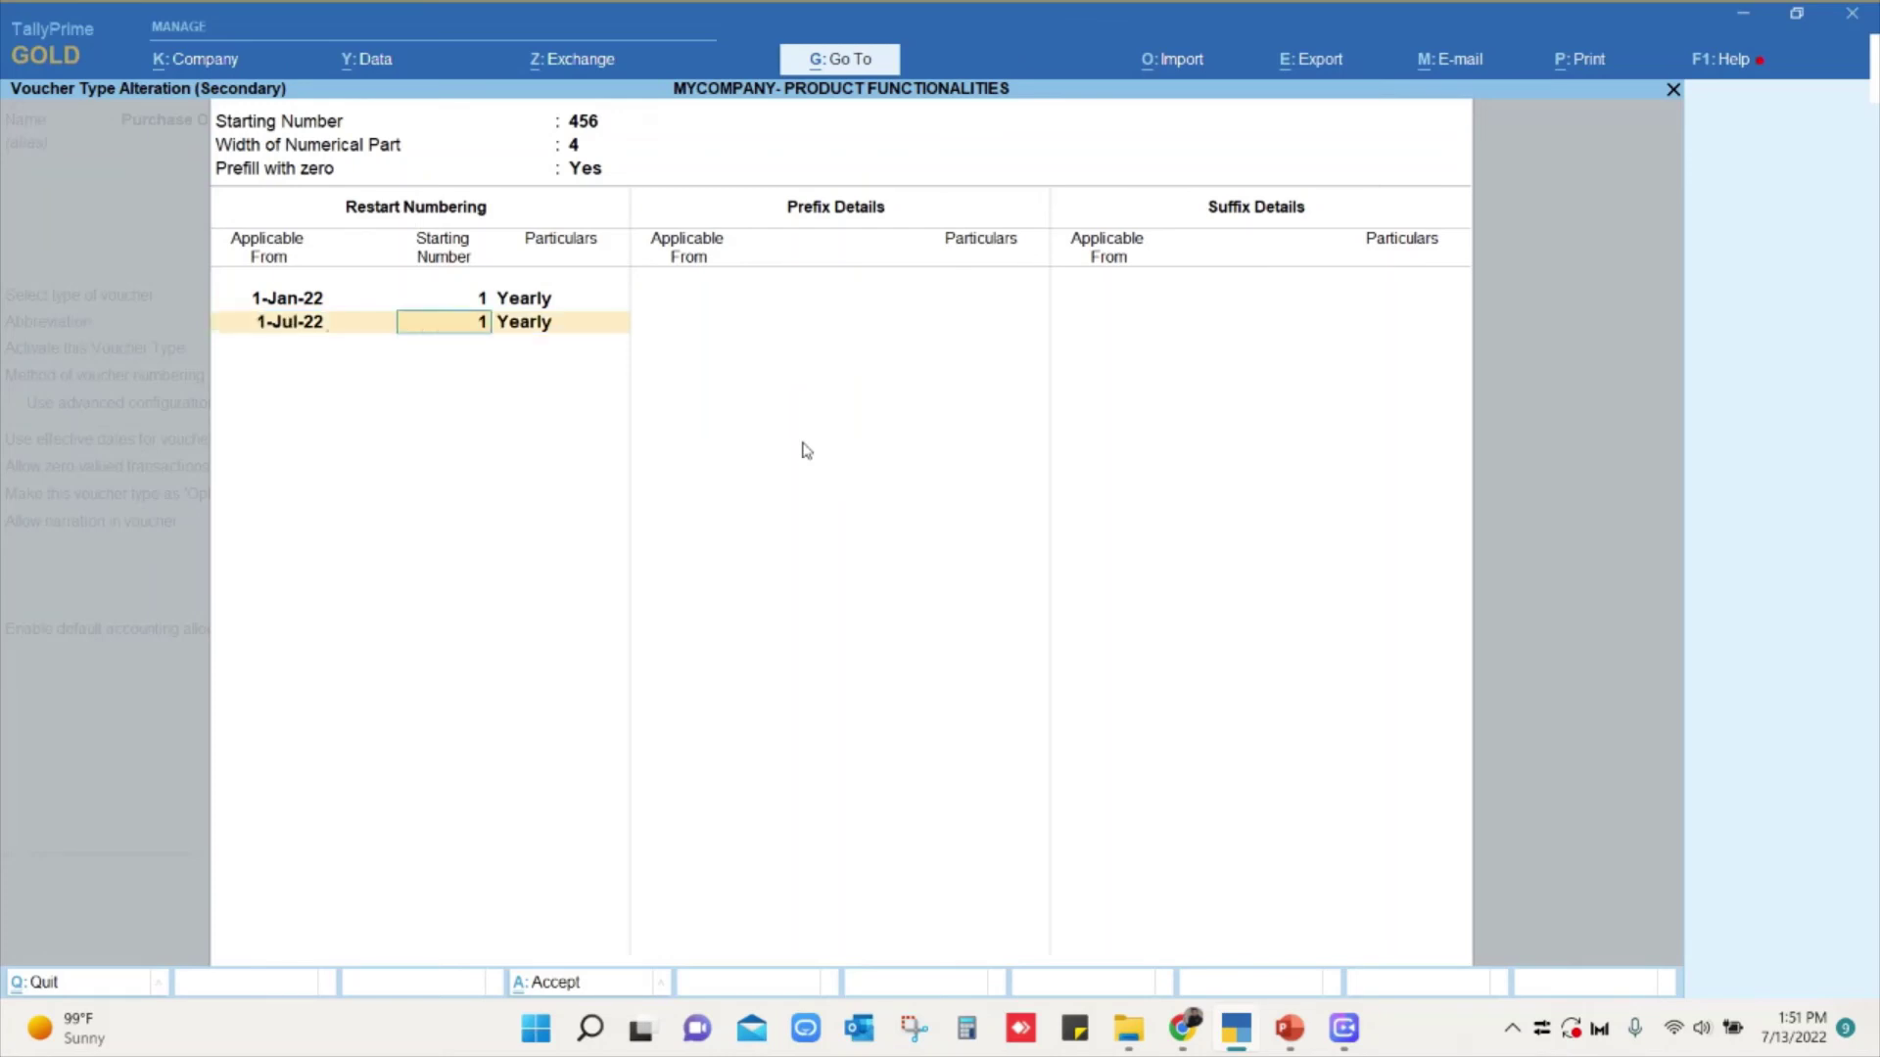
pyautogui.write('456')
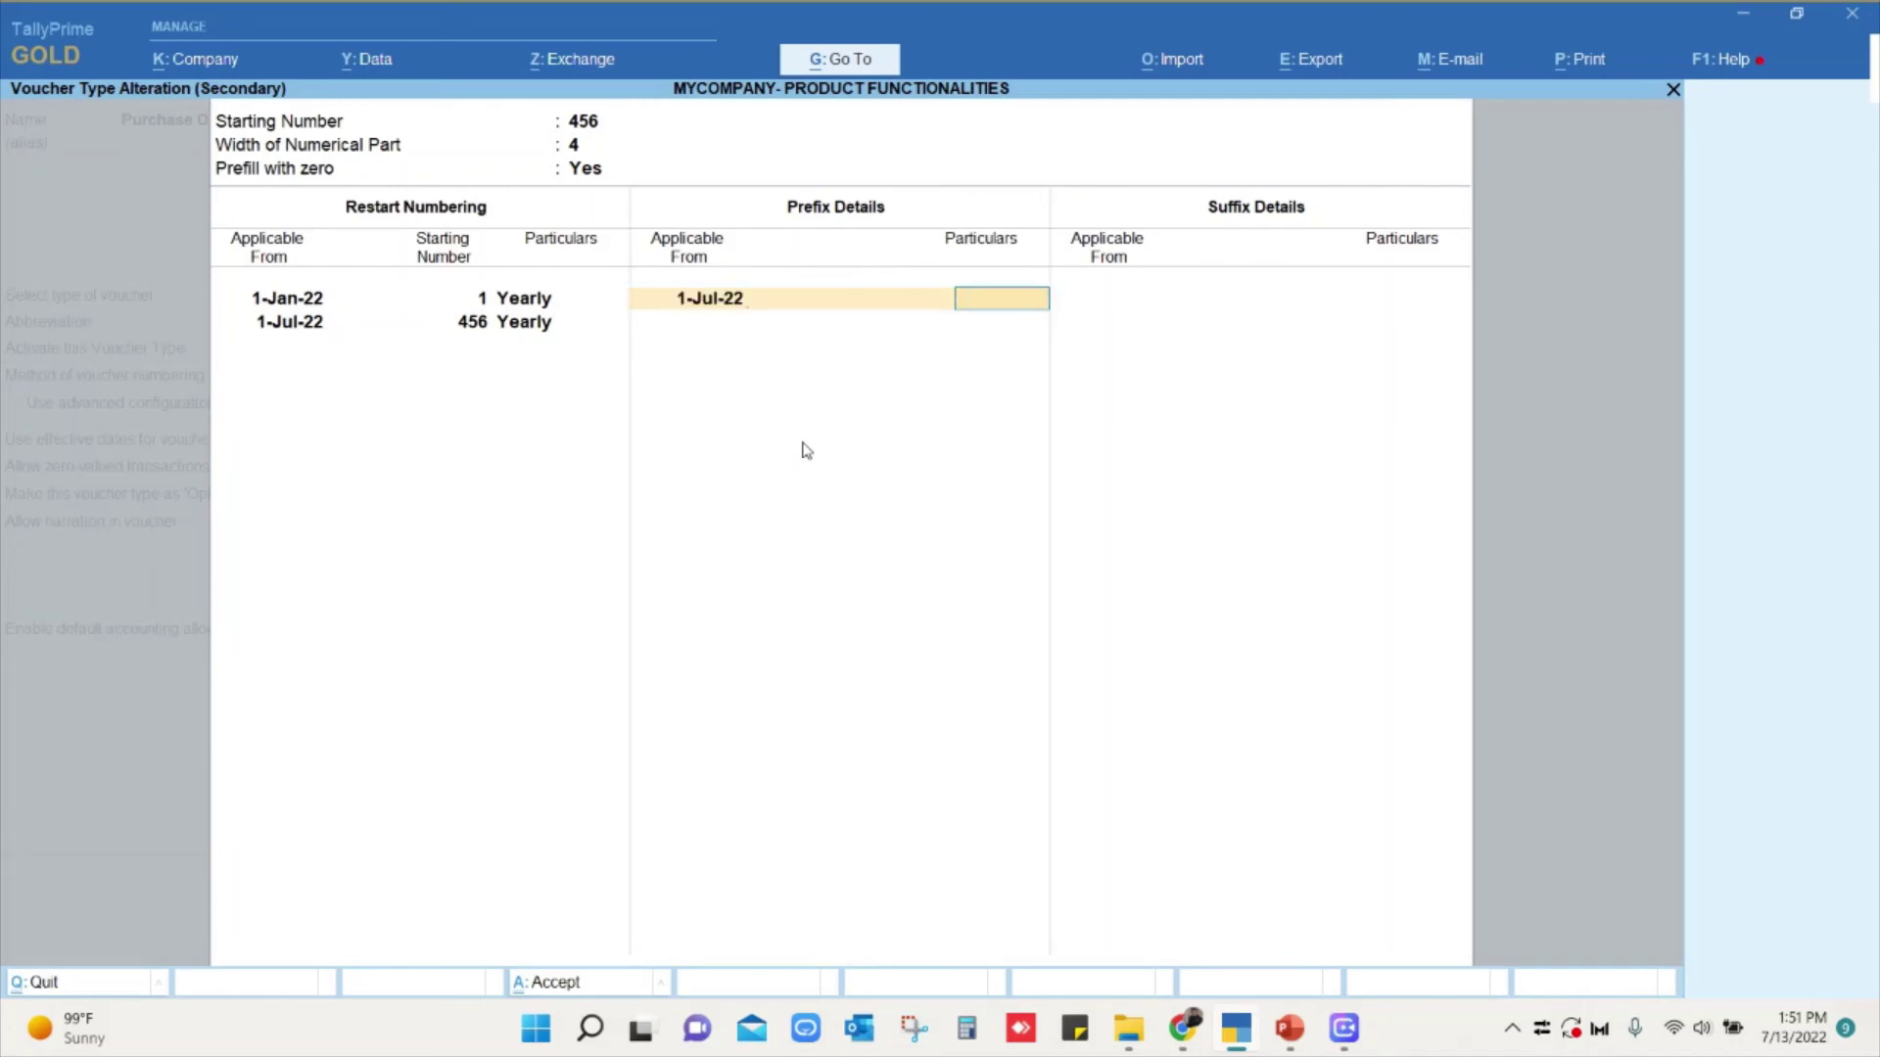
pyautogui.write('LPO :')
pyautogui.press('Return')
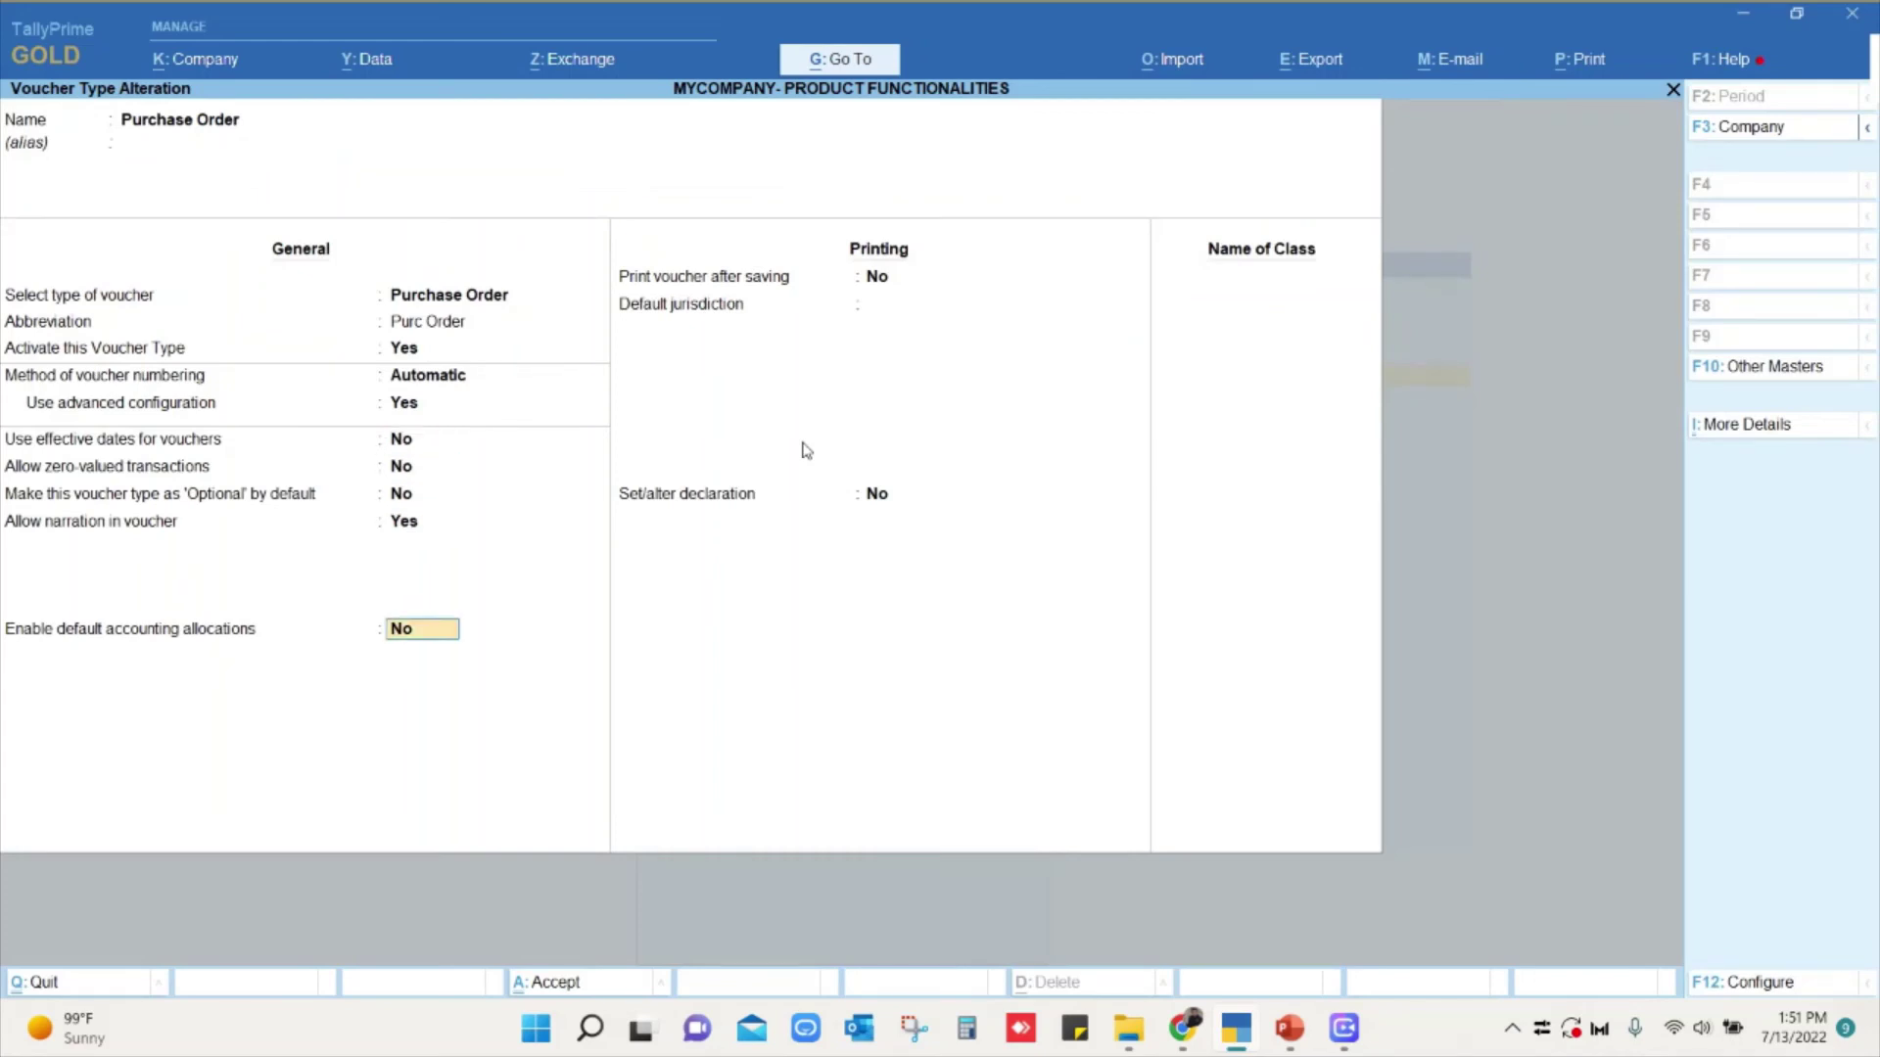
pyautogui.press('Return')
pyautogui.press('Return')
pyautogui.press('Return')
pyautogui.press('Return')
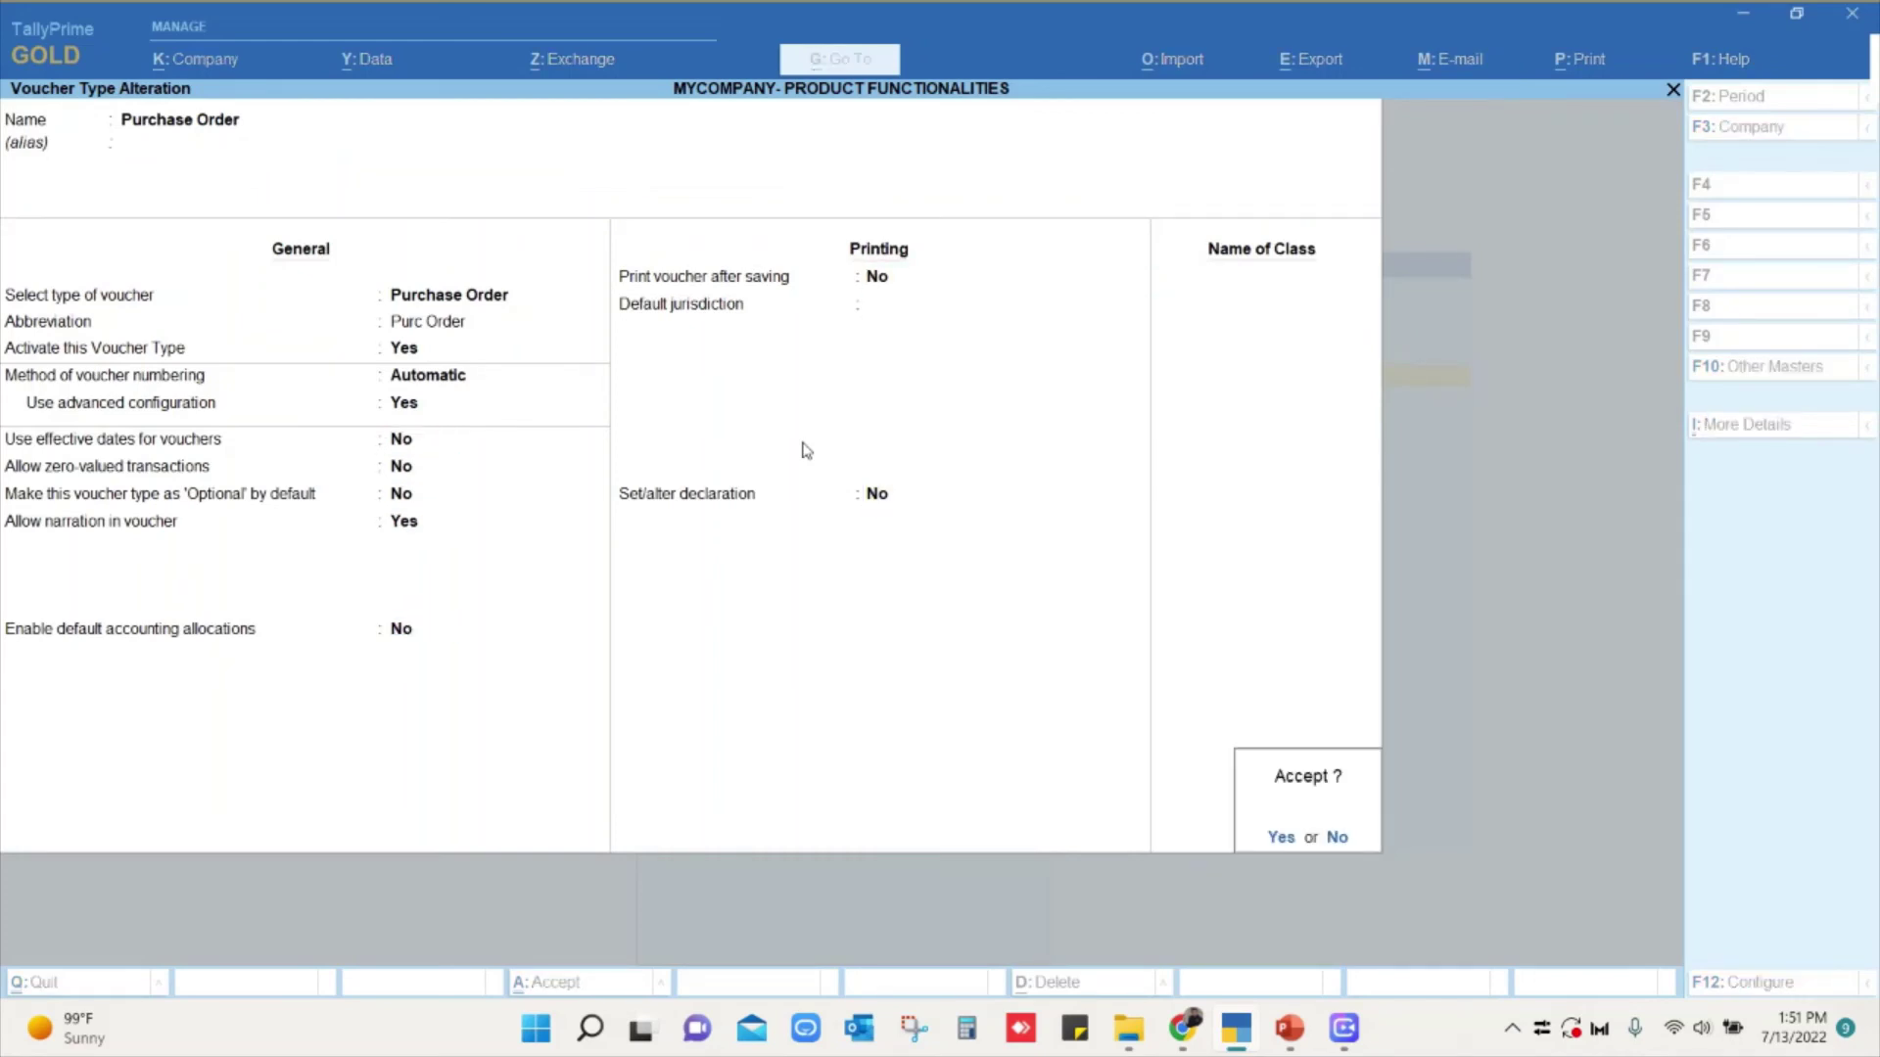
# Save the Purchase Order alteration and go to voucher entry from the Gateway.
pyautogui.press('Escape')
pyautogui.press('Escape')
pyautogui.press('Escape')
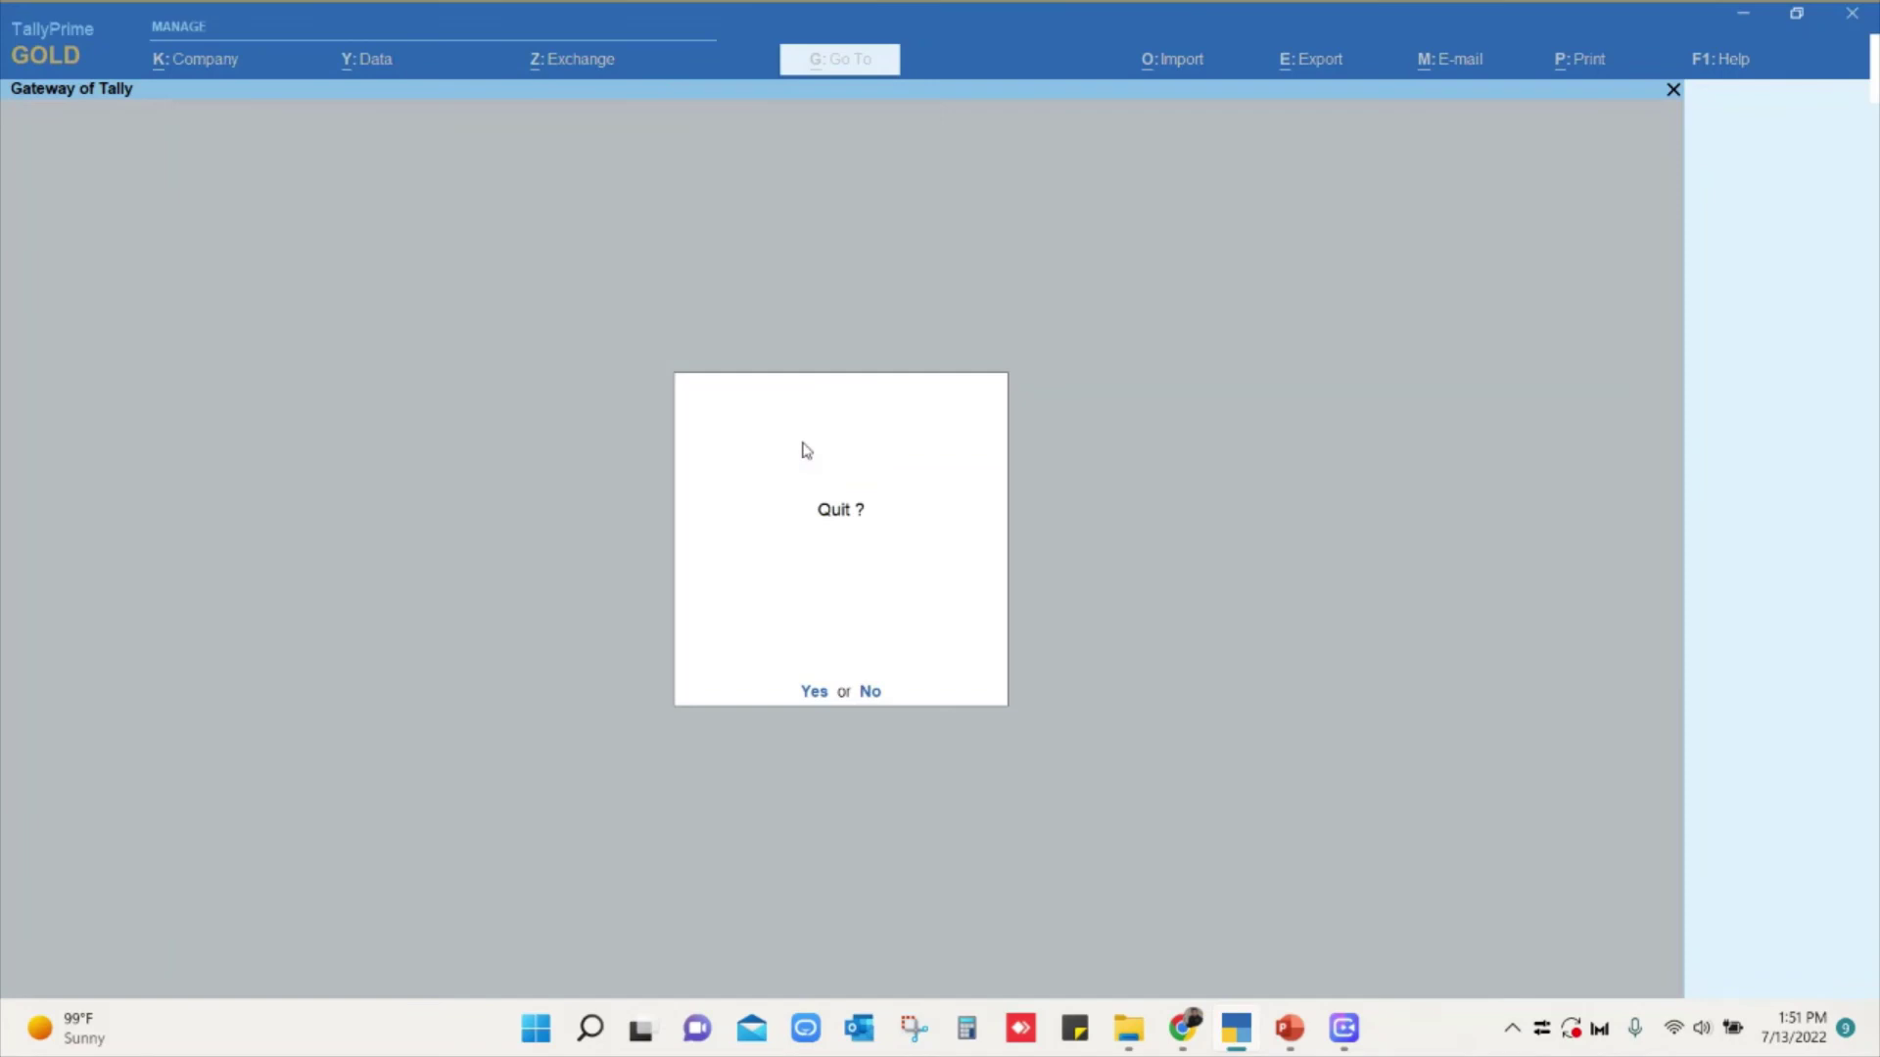
pyautogui.press('Escape')
pyautogui.press('Down')
pyautogui.press('Down')
pyautogui.press('Down')
pyautogui.press('Return')
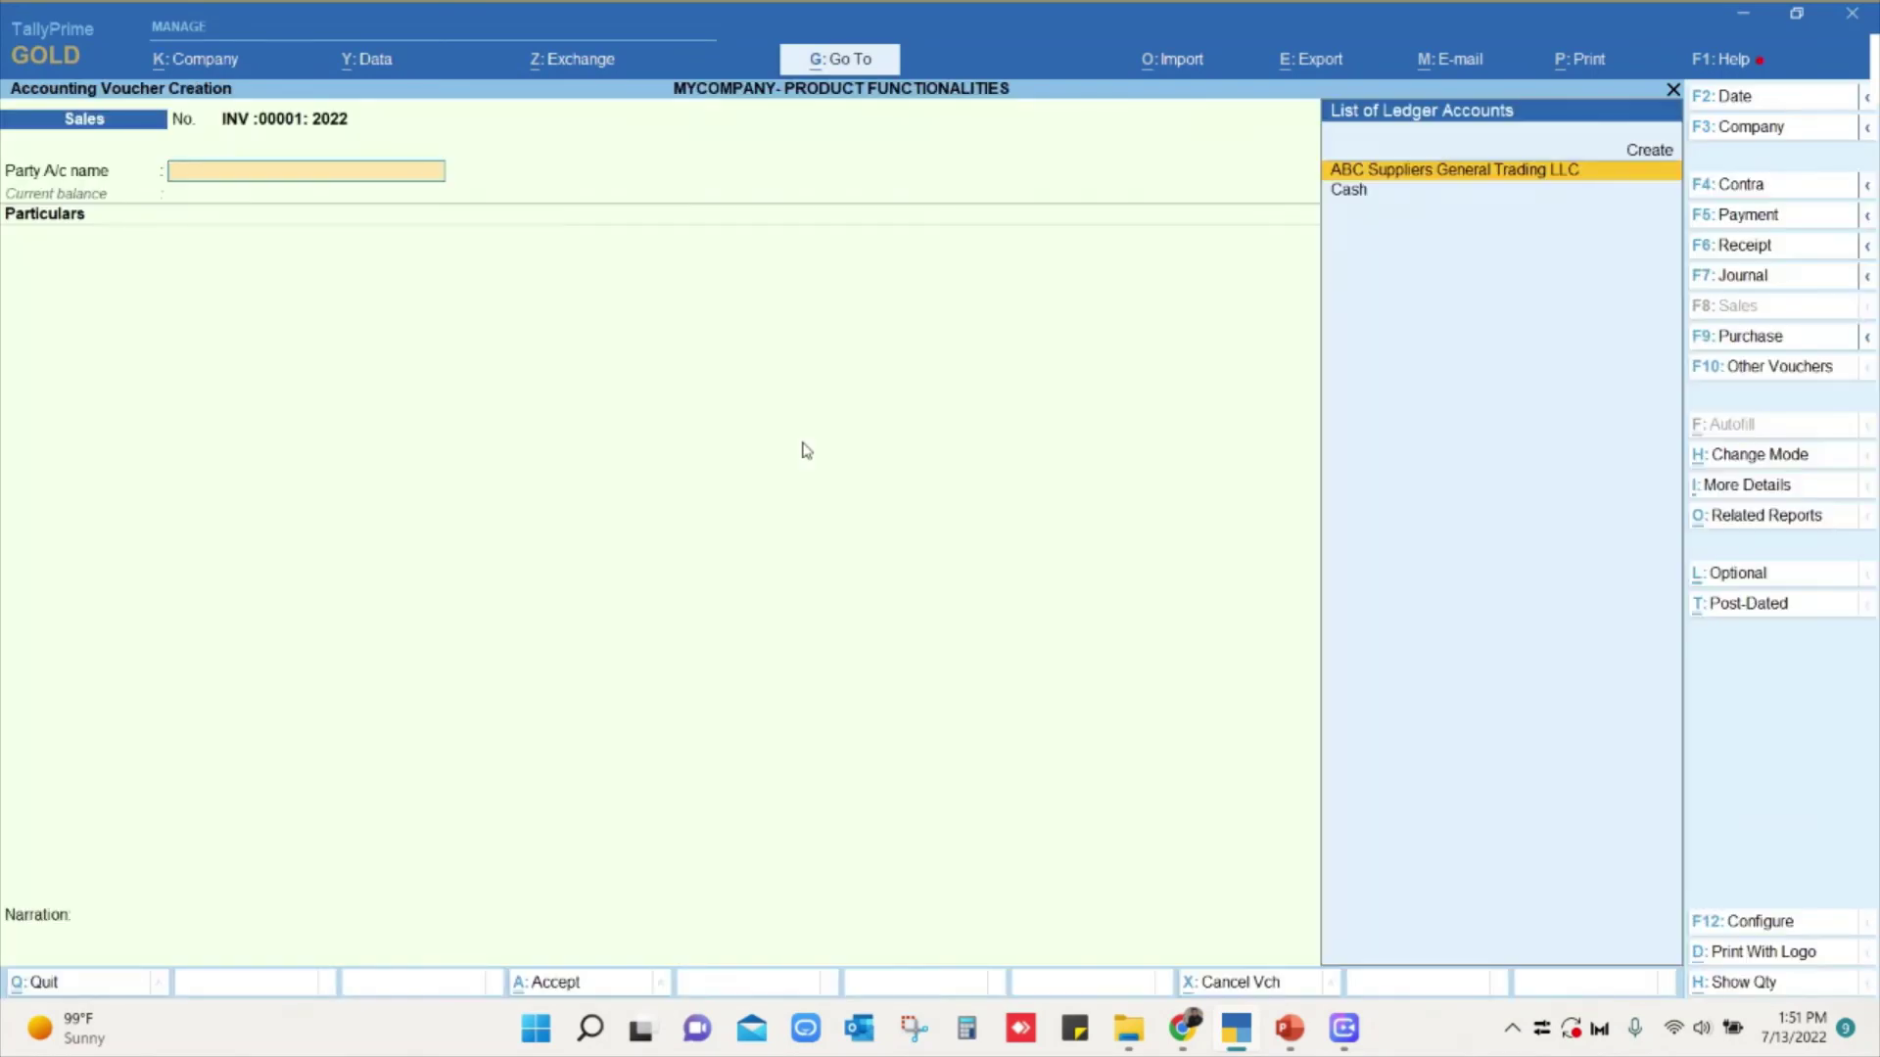
# Open a new Purchase Order to verify number LPO :0456:2022, then leave to the Gateway.
pyautogui.click(1766, 372)
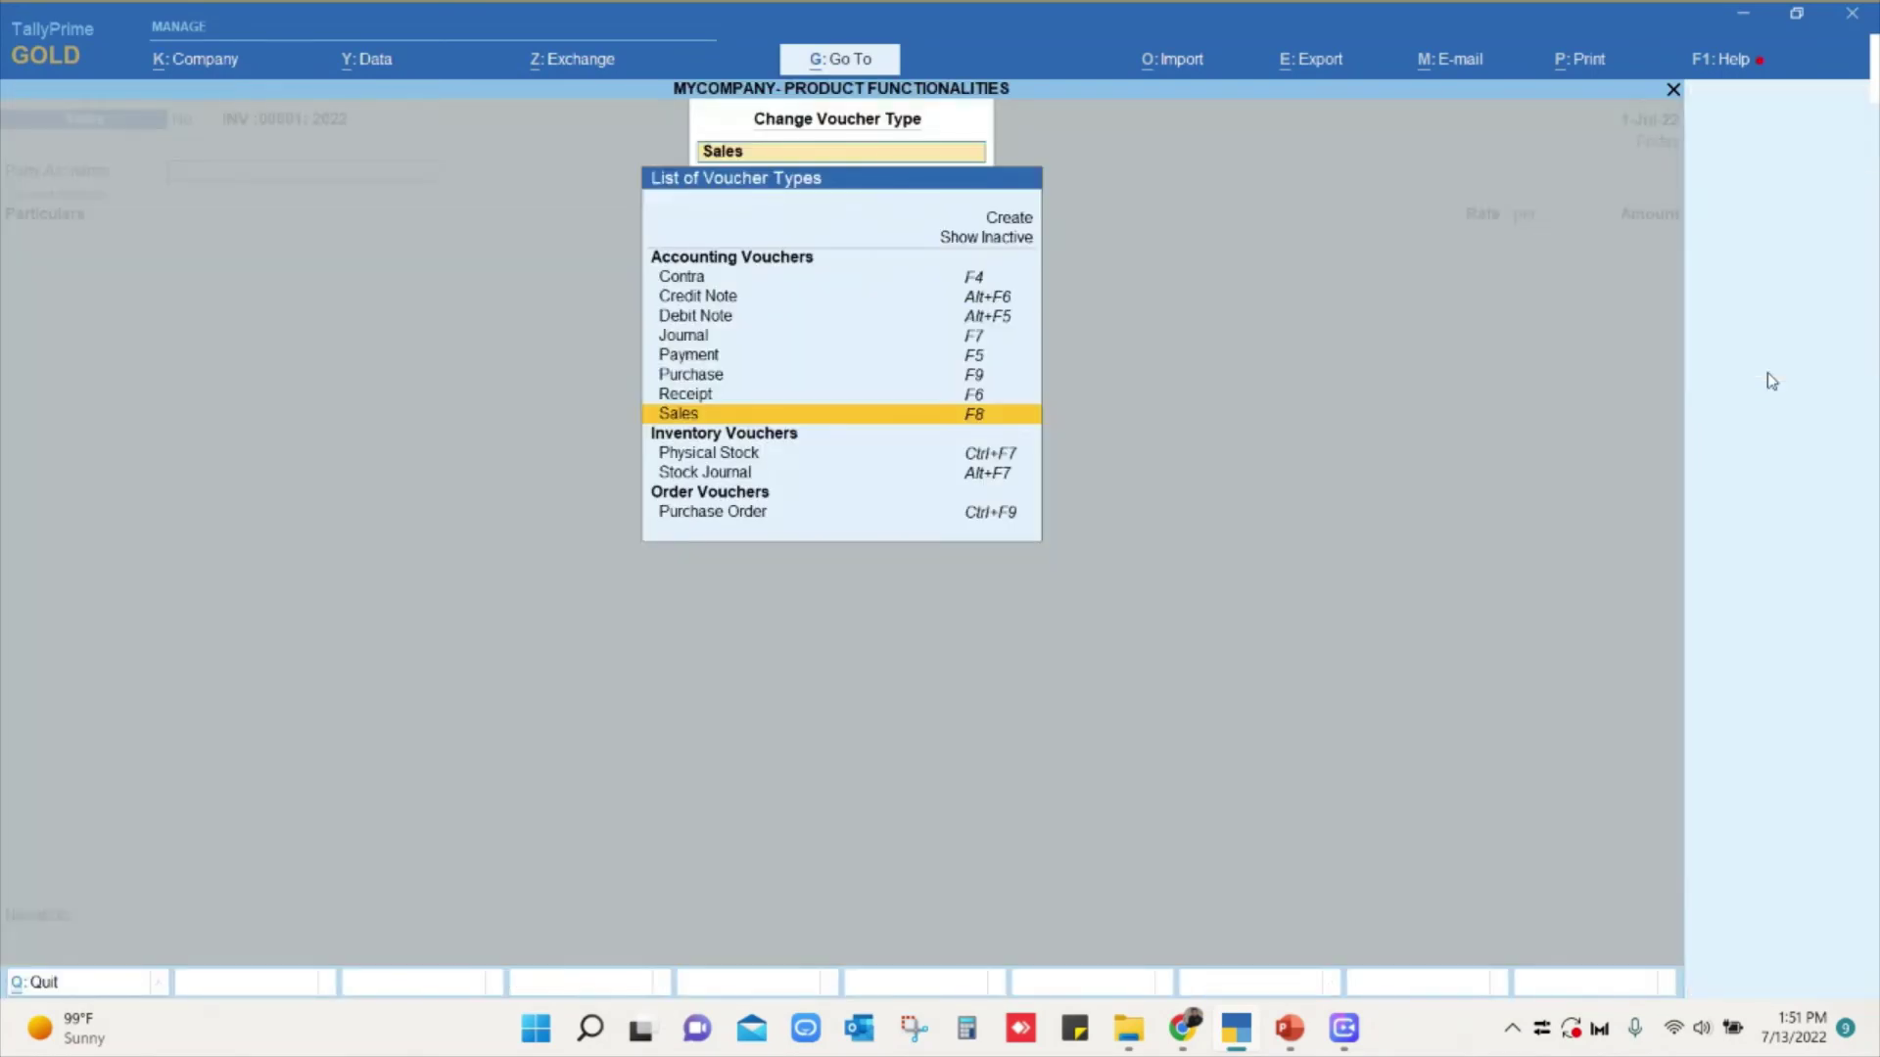
pyautogui.press('Down')
pyautogui.press('Down')
pyautogui.press('Down')
pyautogui.press('Return')
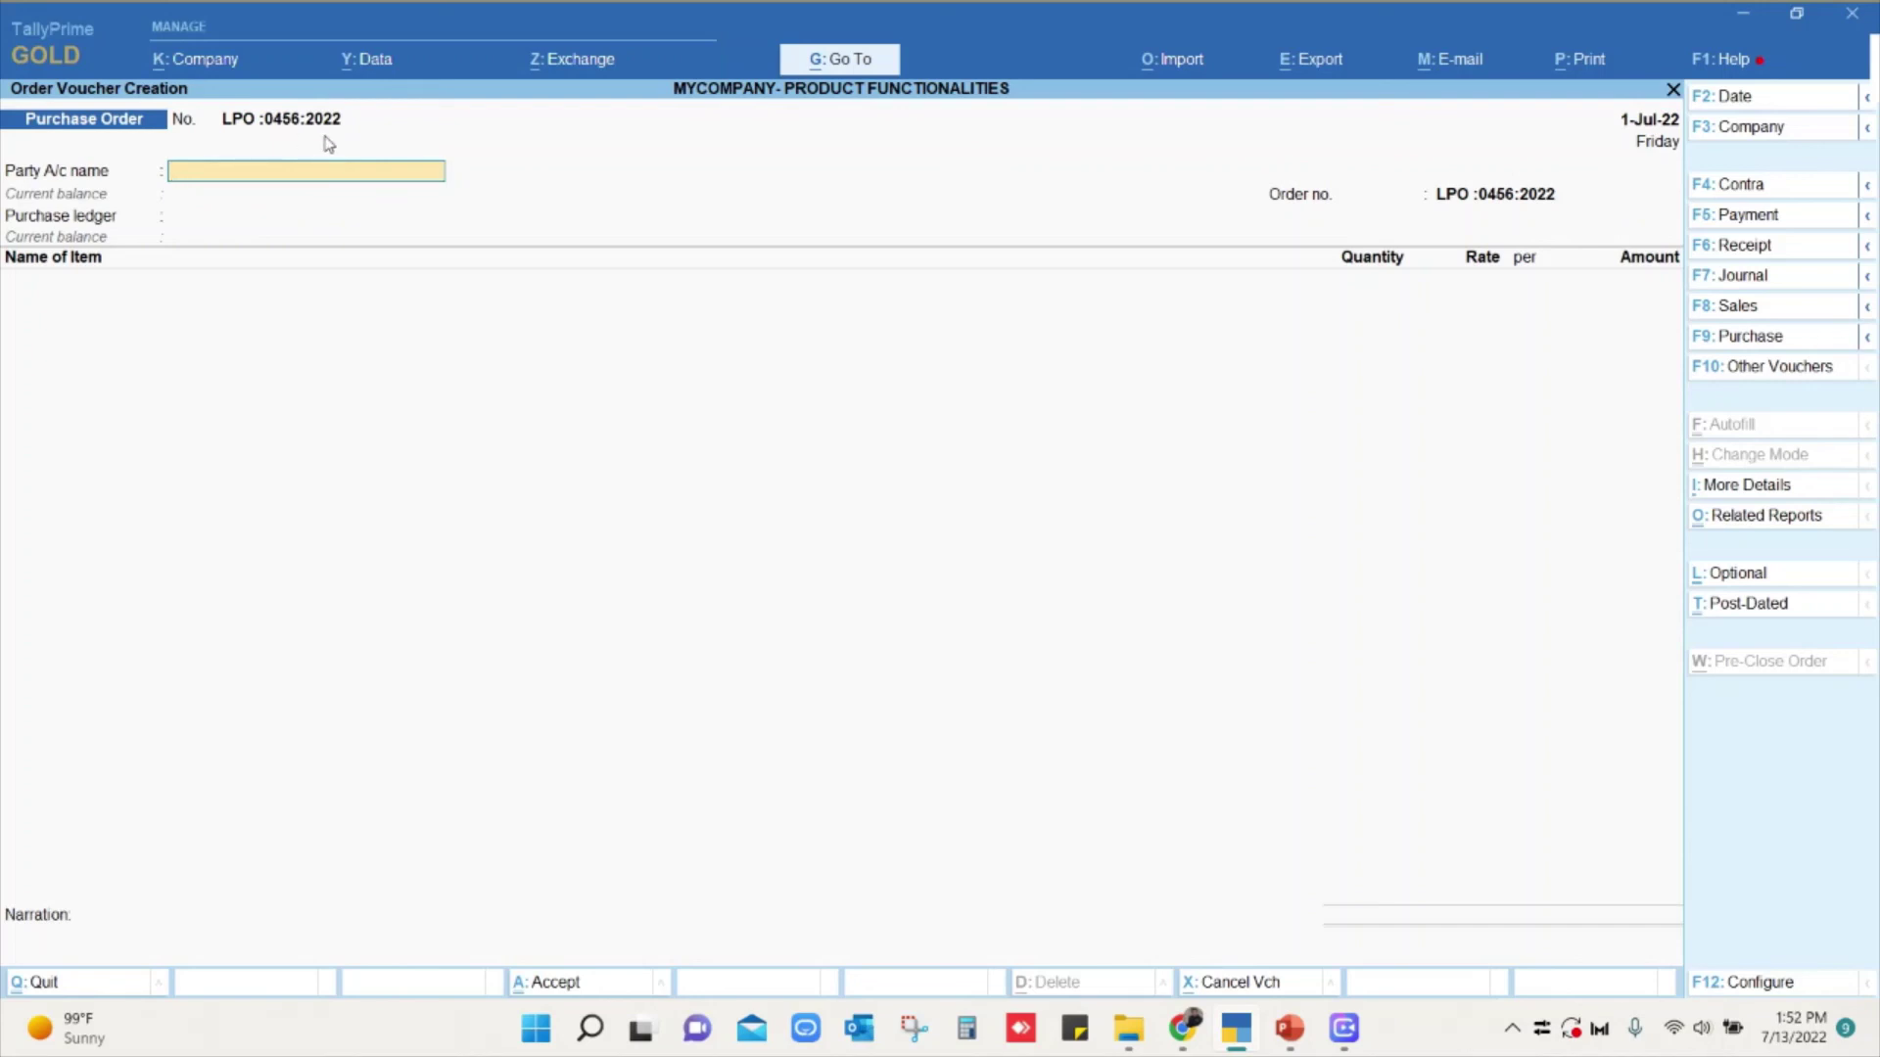
pyautogui.press('Escape')
pyautogui.press('y')
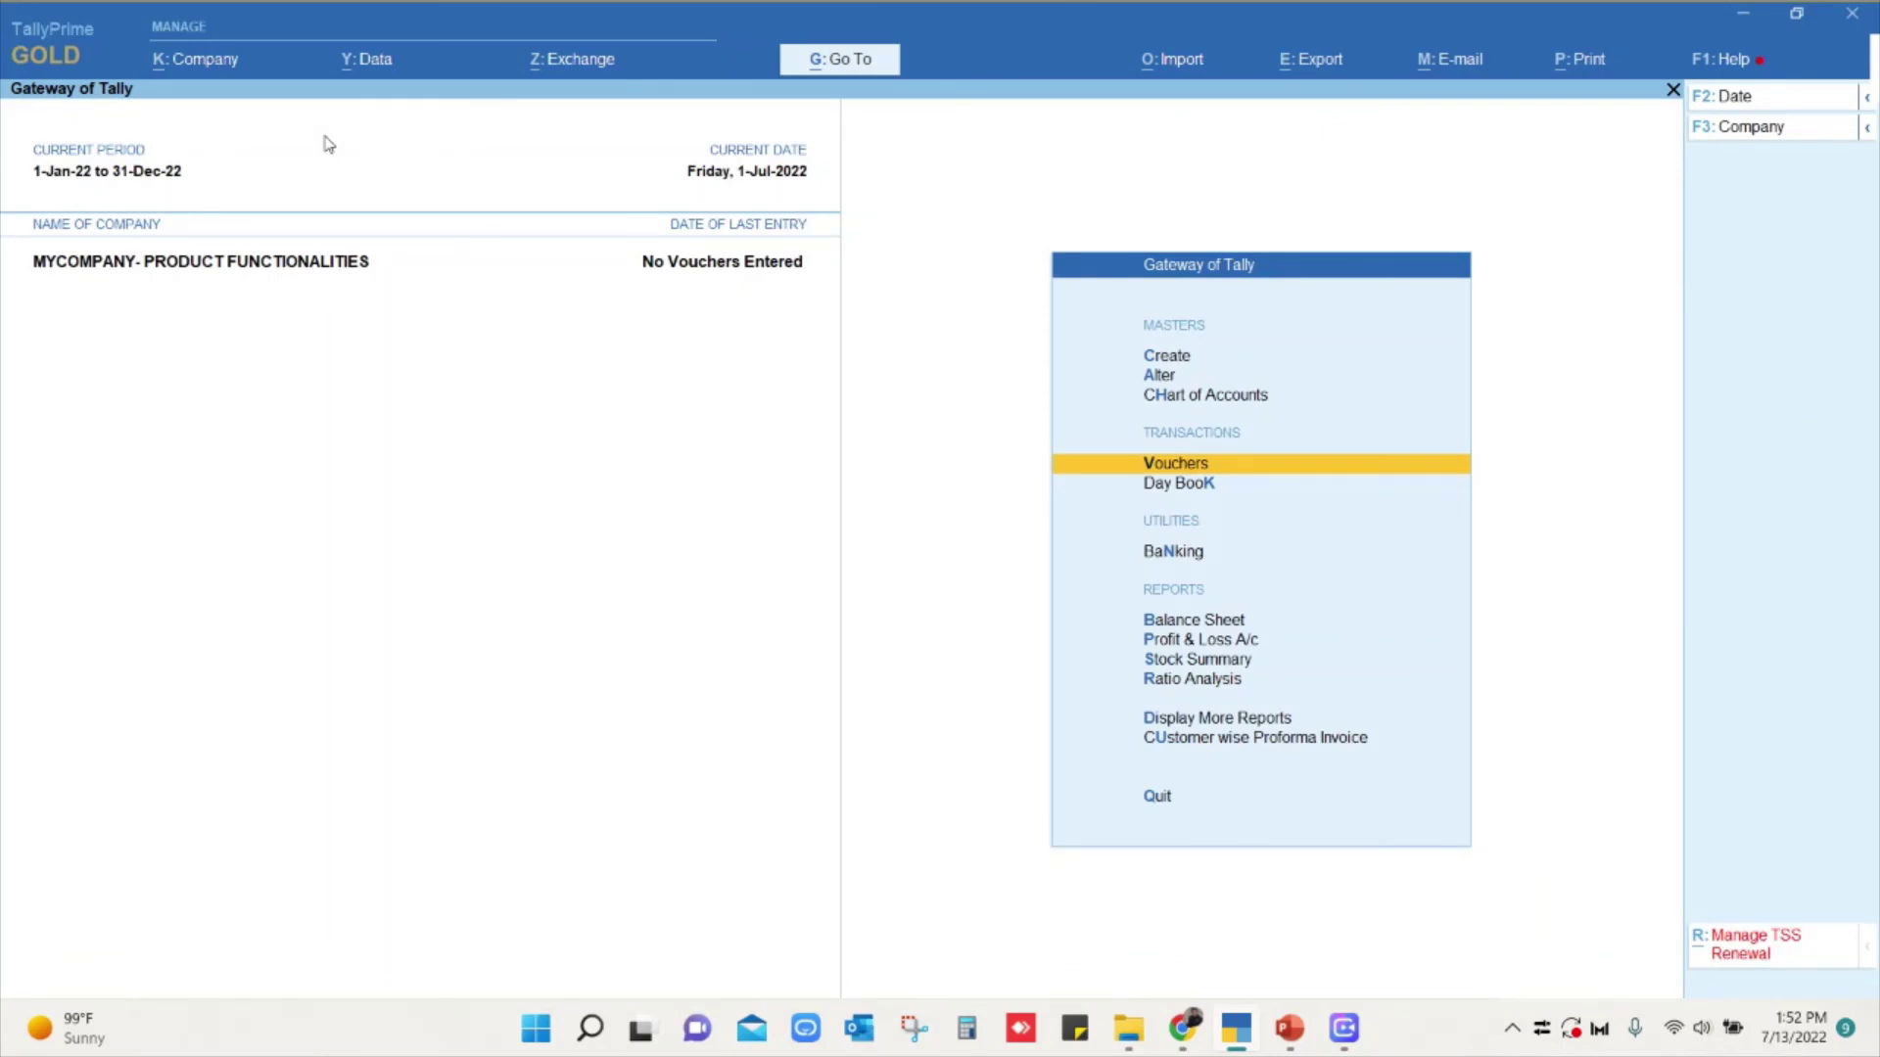